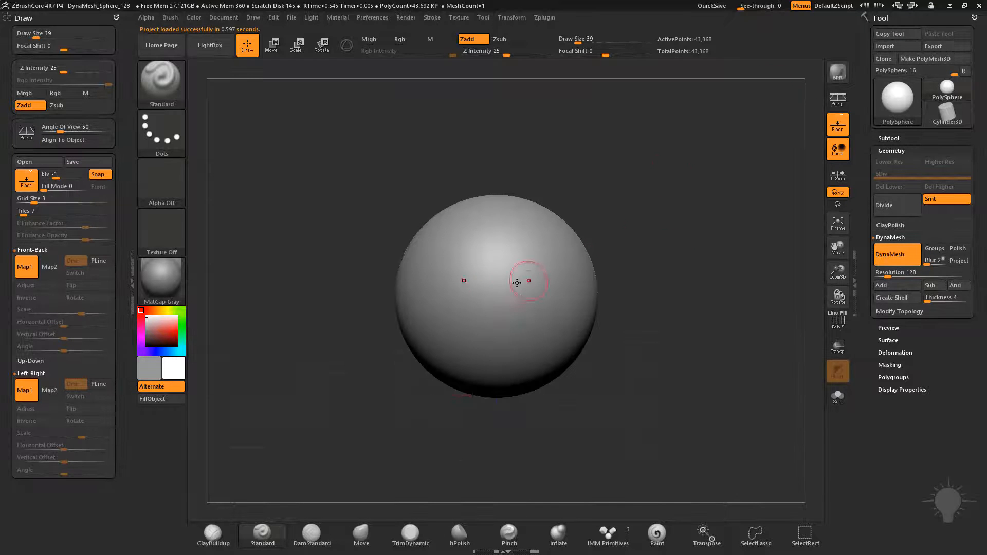
# Toggle perspective distortion and the floor grid, and restore both to their original state
pyautogui.moveTo(678, 256); pyautogui.dragTo(814, 195)
pyautogui.click(838, 104)
pyautogui.click(838, 105)
pyautogui.click(838, 124)
pyautogui.moveTo(714, 214); pyautogui.dragTo(632, 256)
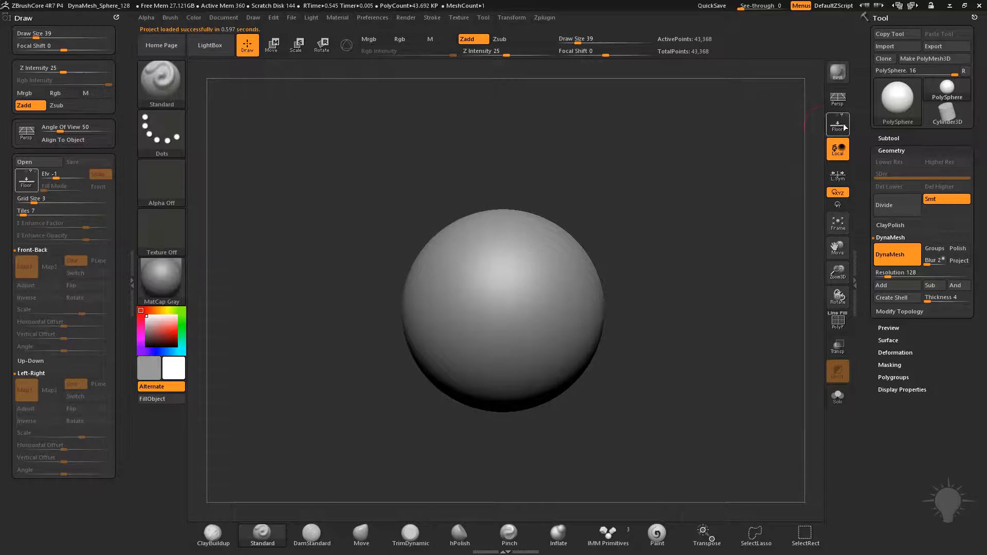
pyautogui.click(839, 125)
# Try small mirrored dents on the front of the sphere with the Standard brush, and smooth them out
pyautogui.moveTo(657, 224); pyautogui.dragTo(698, 258)
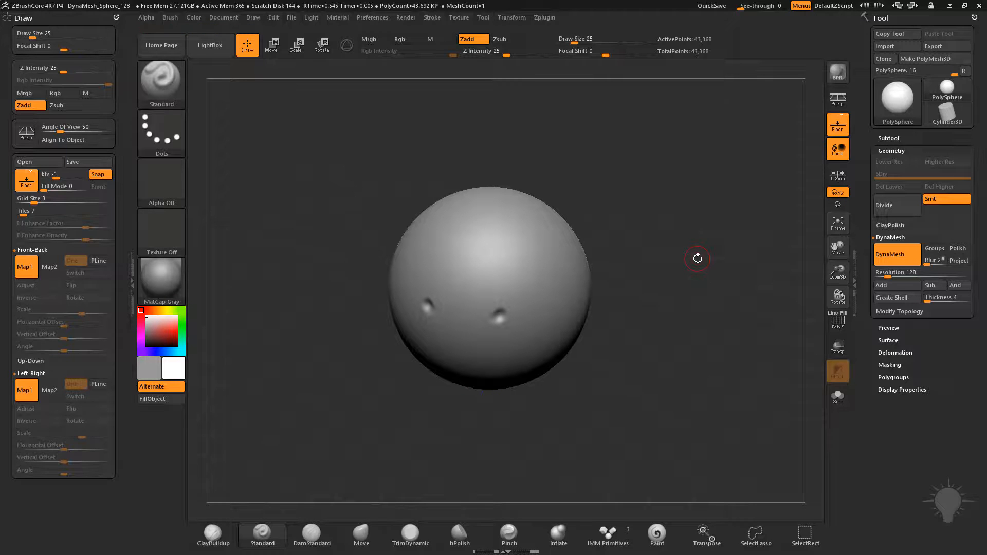
pyautogui.moveTo(615, 172); pyautogui.dragTo(477, 259)
pyautogui.moveTo(517, 229); pyautogui.dragTo(640, 233)
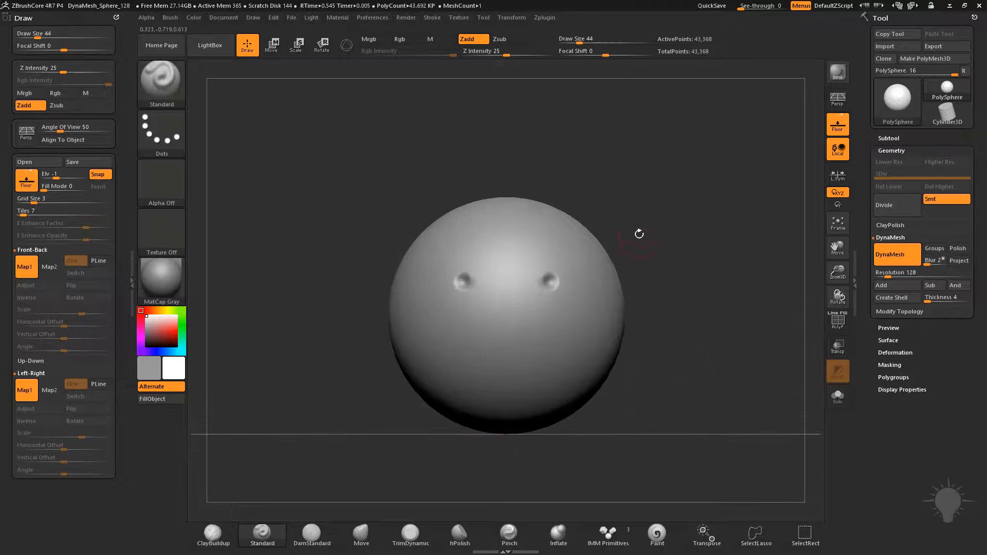
pyautogui.moveTo(306, 172); pyautogui.dragTo(332, 192)
pyautogui.keyDown('shift'); pyautogui.moveTo(464, 282); pyautogui.dragTo(466, 288); pyautogui.keyUp('shift')
pyautogui.moveTo(654, 198); pyautogui.dragTo(665, 230)
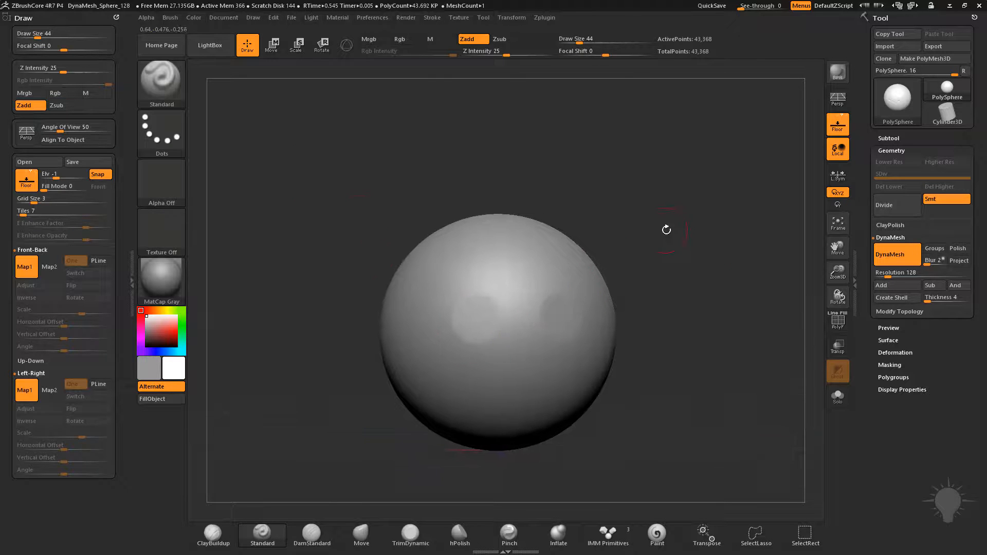
pyautogui.moveTo(522, 117); pyautogui.dragTo(529, 120)
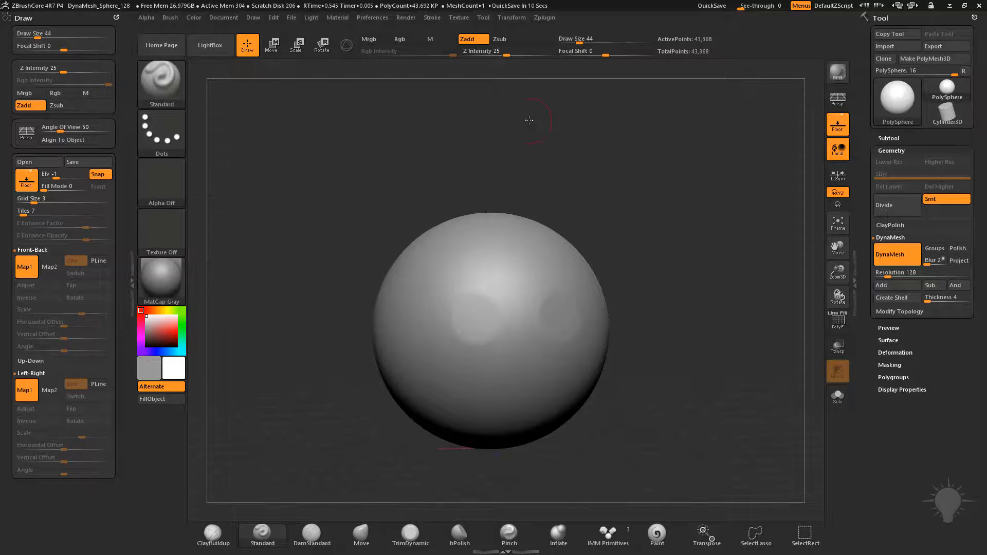
pyautogui.moveTo(620, 201)
pyautogui.mouseDown()
pyautogui.moveTo(636, 164)
pyautogui.moveTo(630, 206)
pyautogui.mouseUp()
pyautogui.press(']')
pyautogui.moveTo(653, 236)
pyautogui.keyDown('alt'); pyautogui.mouseDown()
pyautogui.moveTo(662, 194)
pyautogui.moveTo(663, 213)
pyautogui.moveTo(688, 214)
pyautogui.moveTo(674, 263)
pyautogui.mouseUp(); pyautogui.keyUp('alt')
pyautogui.press('s')
pyautogui.moveTo(684, 301); pyautogui.dragTo(694, 226)
pyautogui.keyDown('alt'); pyautogui.moveTo(558, 175); pyautogui.dragTo(576, 141); pyautogui.keyUp('alt')
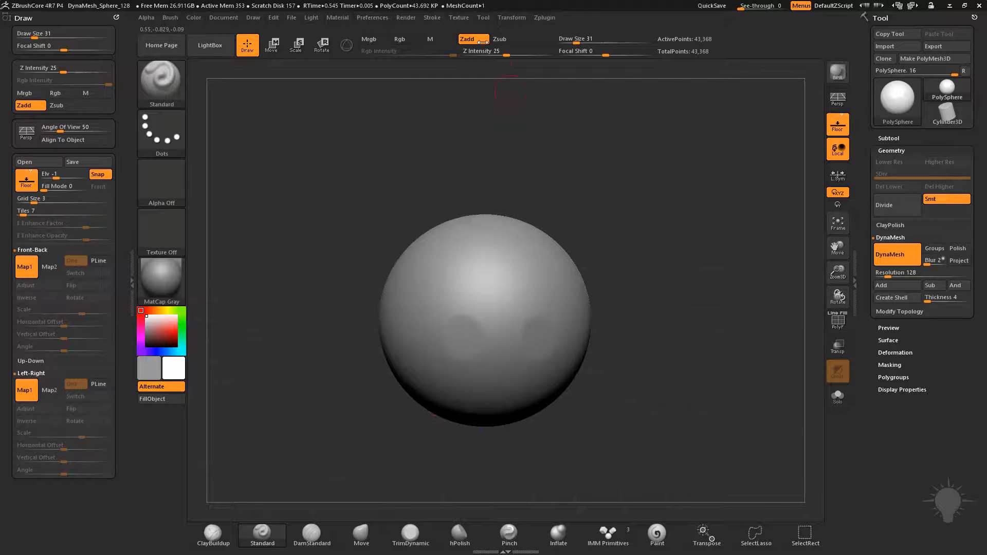
# Dock the Transform palette and switch from X symmetry to radial symmetry around Y with a radial count of 8
pyautogui.click(110, 16)
pyautogui.click(433, 18)
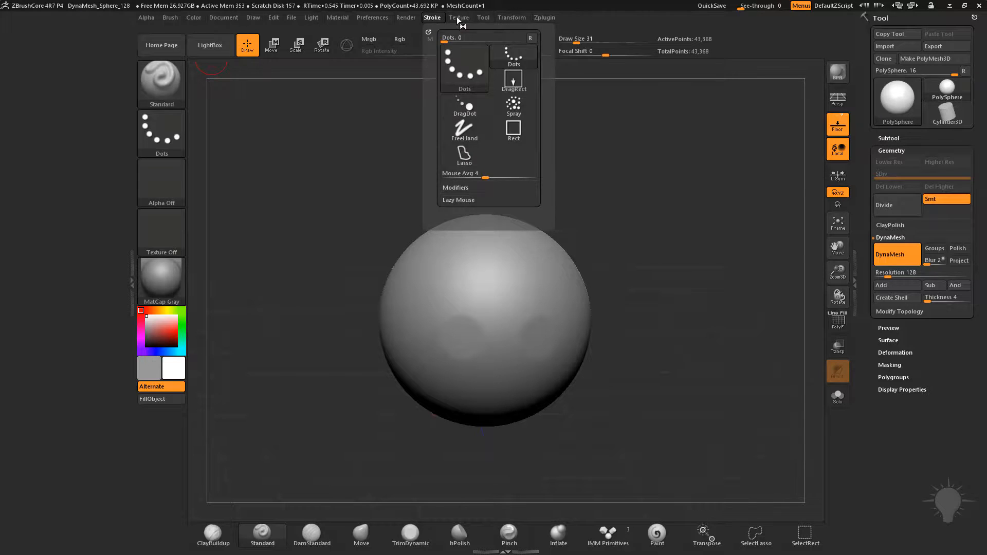
pyautogui.click(501, 17)
pyautogui.moveTo(502, 31); pyautogui.dragTo(118, 149)
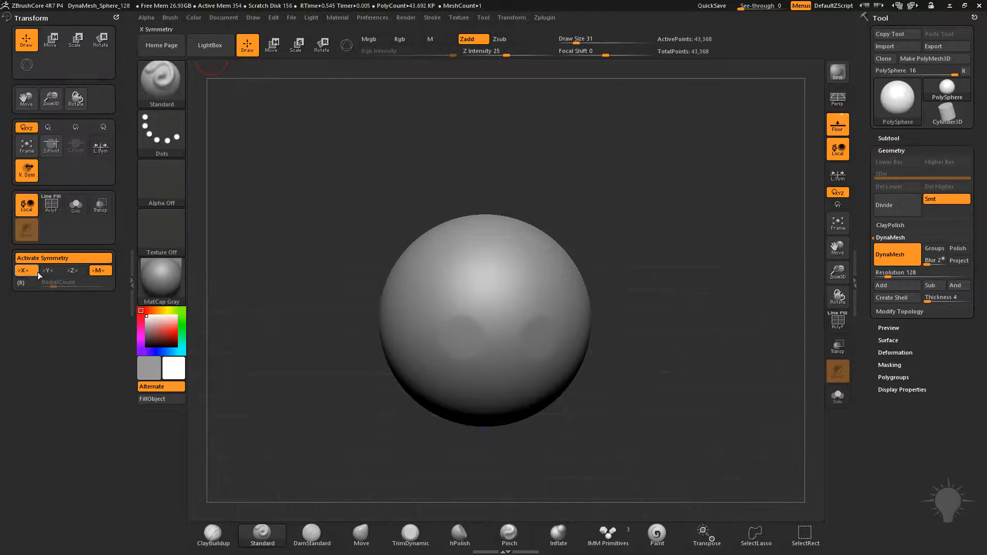
pyautogui.click(54, 270)
pyautogui.click(30, 275)
# Carve a small ring-shaped dent around the sphere's top pole at draw size 39, and smooth it
pyautogui.moveTo(518, 242)
pyautogui.mouseDown(button='right')
pyautogui.moveTo(457, 237)
pyautogui.moveTo(623, 227)
pyautogui.moveTo(709, 205)
pyautogui.moveTo(727, 189)
pyautogui.moveTo(643, 241)
pyautogui.moveTo(707, 259)
pyautogui.moveTo(643, 257)
pyautogui.mouseUp(button='right')
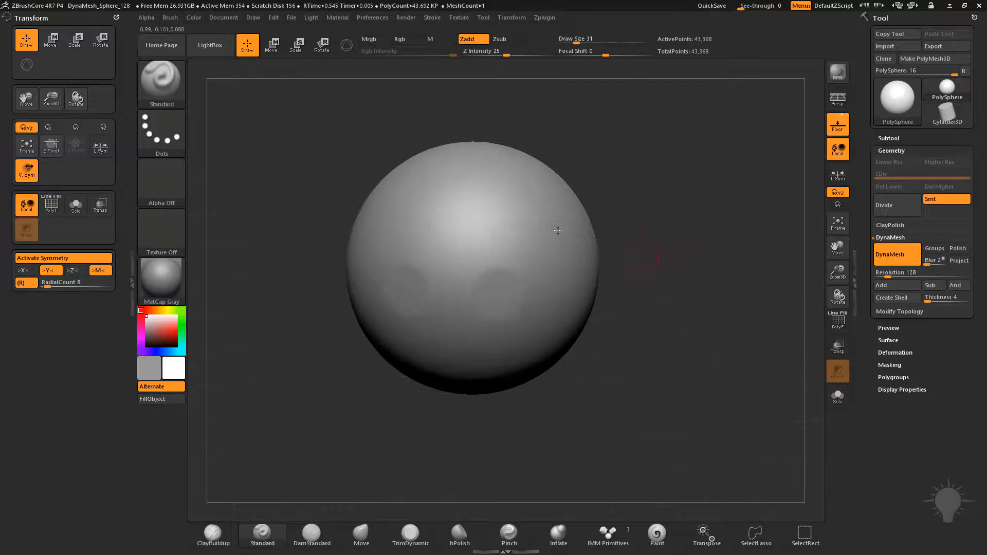
pyautogui.moveTo(434, 284)
pyautogui.mouseDown(button='right')
pyautogui.moveTo(701, 227)
pyautogui.moveTo(625, 233)
pyautogui.mouseUp(button='right')
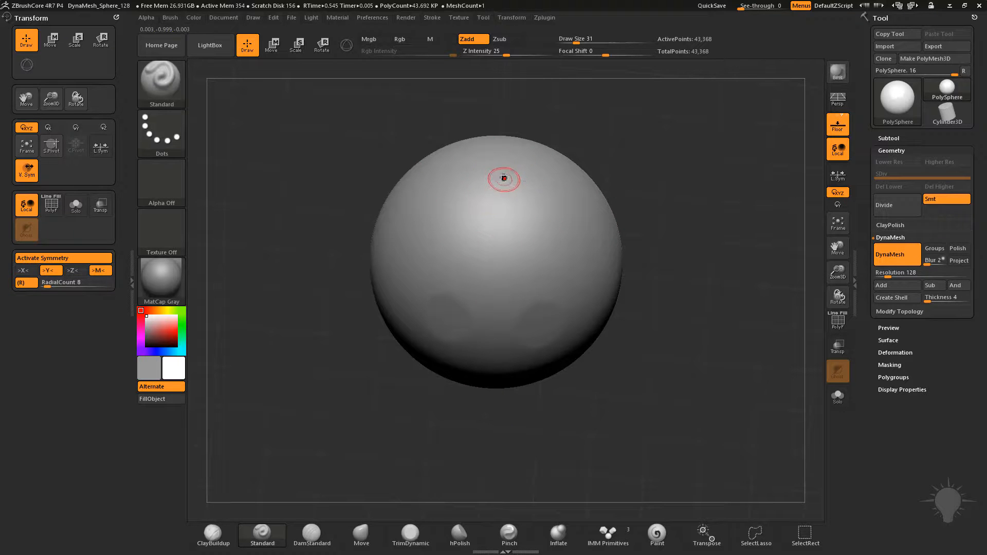
pyautogui.moveTo(641, 143)
pyautogui.keyDown('alt'); pyautogui.mouseDown()
pyautogui.moveTo(626, 187)
pyautogui.moveTo(626, 168)
pyautogui.mouseUp(); pyautogui.keyUp('alt')
pyautogui.press('s')
pyautogui.moveTo(472, 249); pyautogui.dragTo(474, 248)
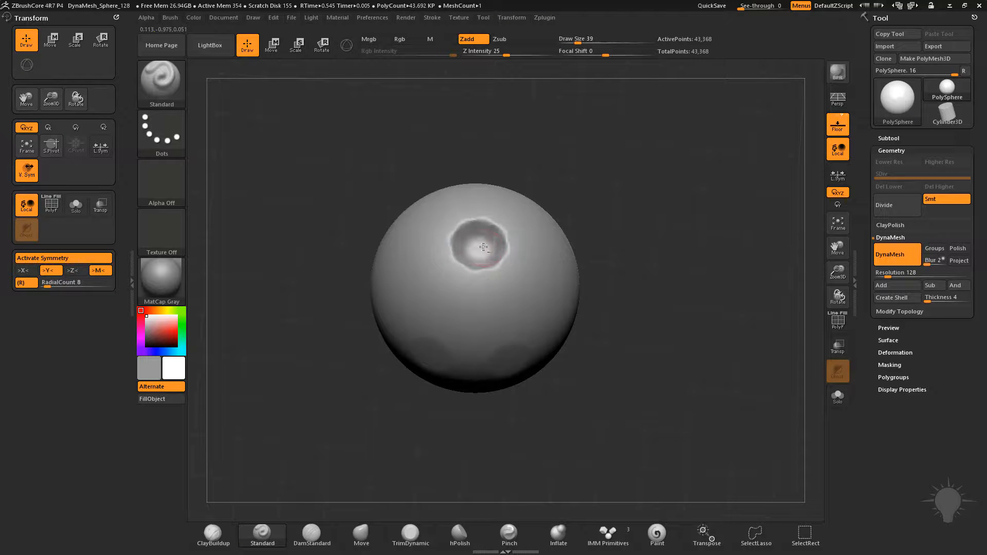
pyautogui.moveTo(614, 228); pyautogui.dragTo(638, 252, button='right')
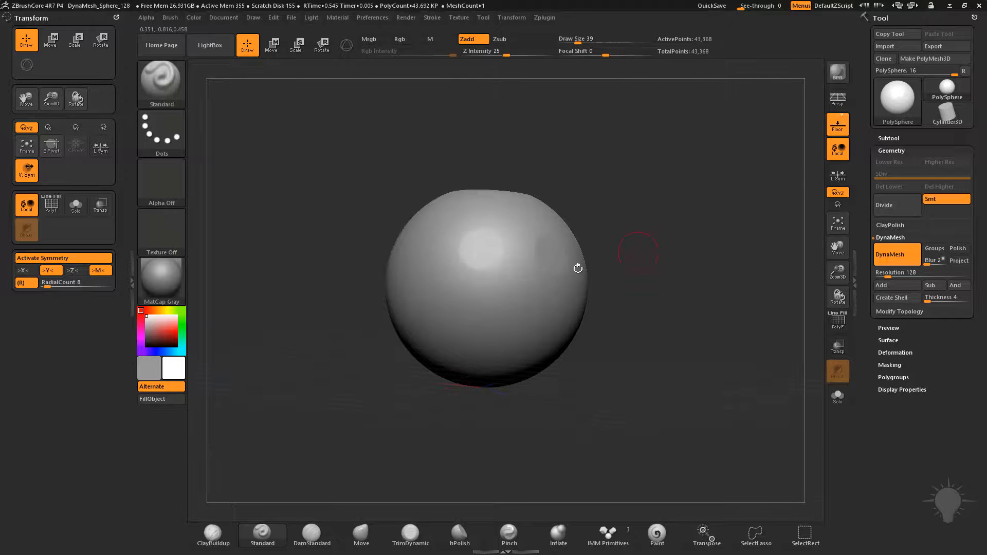
# Raise the radial count to 21 and carve a groove around the sphere's lower half at draw size 112
pyautogui.moveTo(575, 218); pyautogui.dragTo(572, 231, button='right')
pyautogui.press('s')
pyautogui.moveTo(427, 295); pyautogui.dragTo(441, 295)
pyautogui.moveTo(252, 334); pyautogui.dragTo(239, 285, button='right')
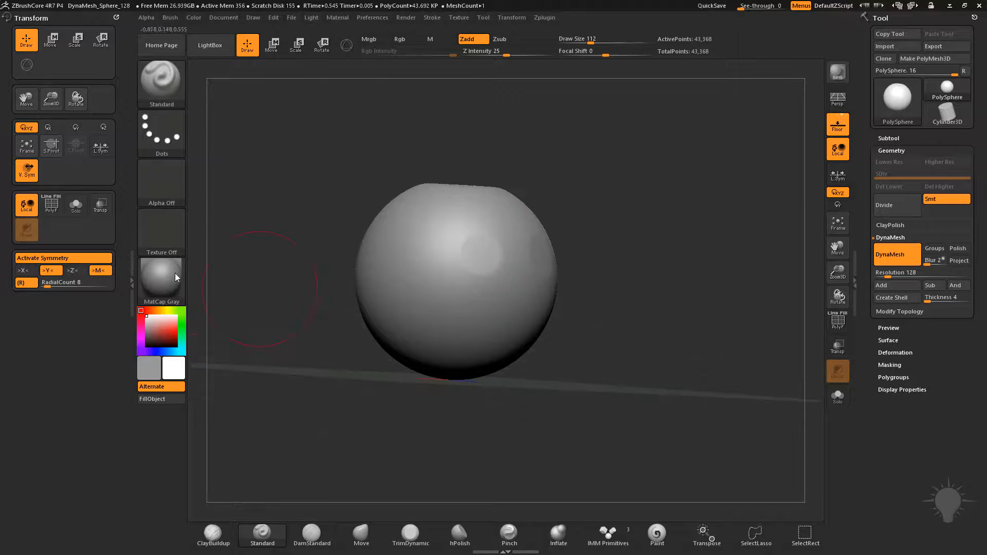
pyautogui.moveTo(52, 282); pyautogui.dragTo(61, 282)
pyautogui.moveTo(357, 245); pyautogui.dragTo(359, 237, button='right')
pyautogui.moveTo(473, 298)
pyautogui.keyDown('alt'); pyautogui.mouseDown()
pyautogui.moveTo(469, 312)
pyautogui.moveTo(432, 285)
pyautogui.mouseUp(); pyautogui.keyUp('alt')
pyautogui.moveTo(566, 265); pyautogui.dragTo(539, 268, button='right')
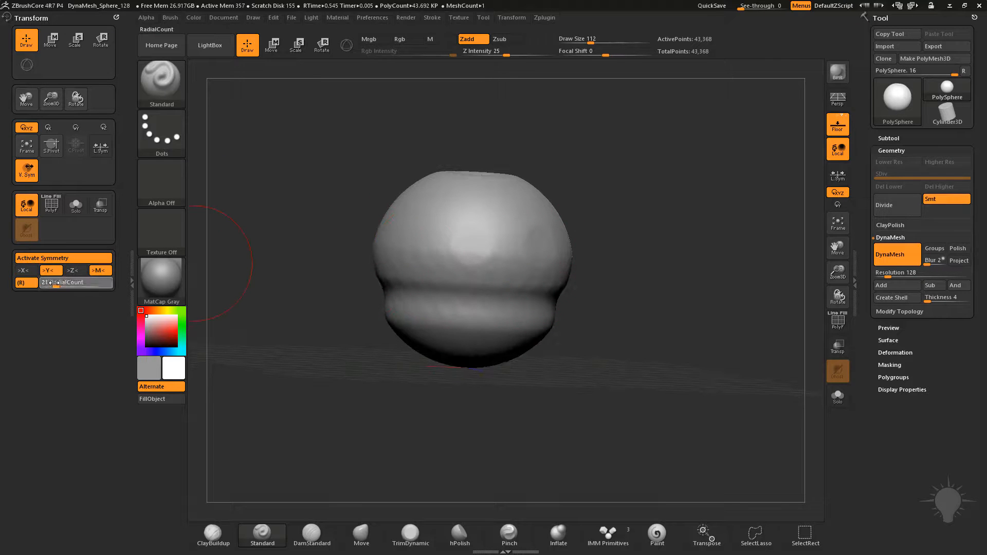
# Set the radial count to 15 and the Z intensity to 50, and choose the Clay brush
pyautogui.moveTo(58, 282); pyautogui.dragTo(53, 282)
pyautogui.moveTo(502, 56); pyautogui.dragTo(525, 55)
pyautogui.moveTo(639, 200)
pyautogui.mouseDown(button='right')
pyautogui.moveTo(613, 183)
pyautogui.moveTo(418, 285)
pyautogui.moveTo(610, 293)
pyautogui.moveTo(617, 244)
pyautogui.mouseUp(button='right')
pyautogui.press('b')
pyautogui.press('c')
pyautogui.press('l')
# Load the Smooth Stronger brush from LightBox and smooth the grooves back into a rounded form
pyautogui.press('shift')
pyautogui.moveTo(211, 105); pyautogui.dragTo(611, 300, button='right')
pyautogui.press(',')
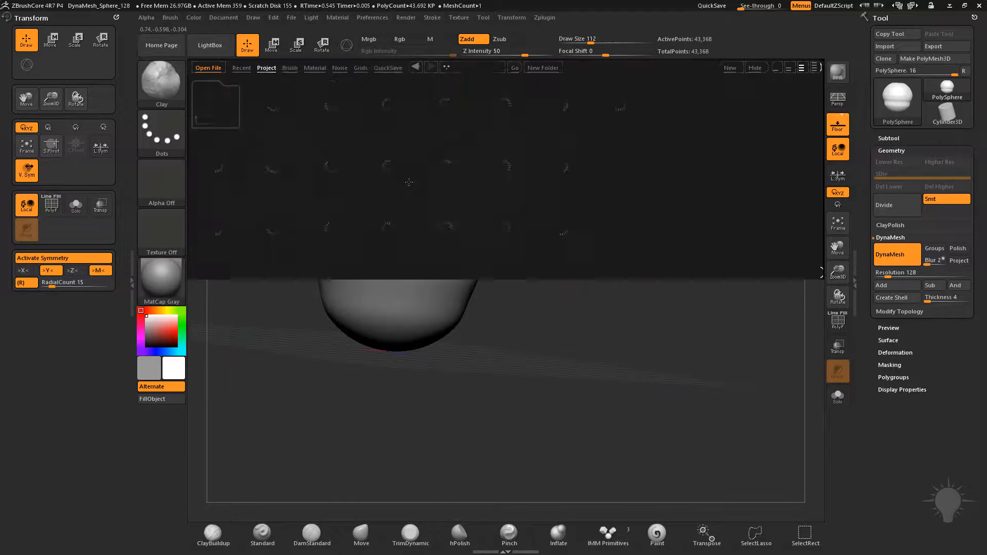
pyautogui.click(290, 68)
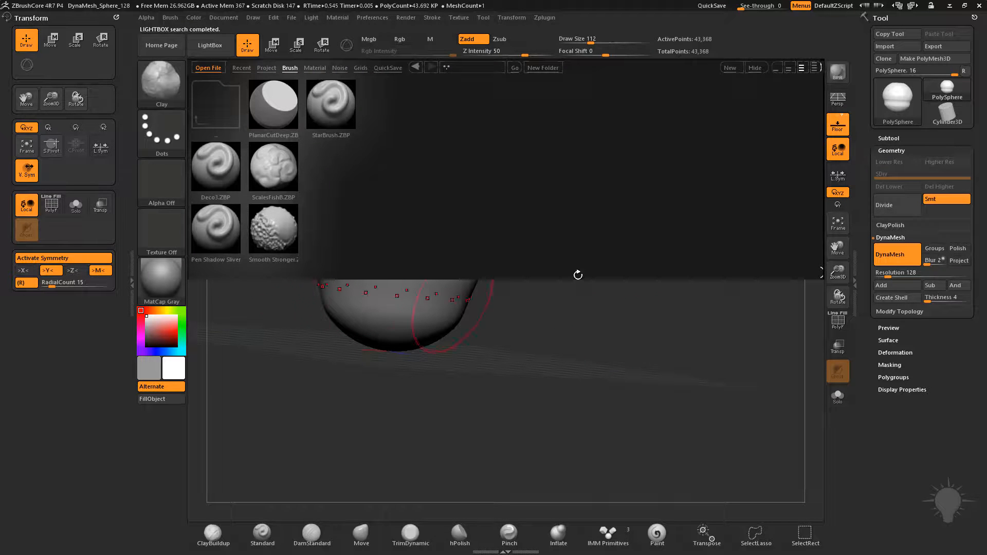
pyautogui.click(752, 73)
pyautogui.press('shift')
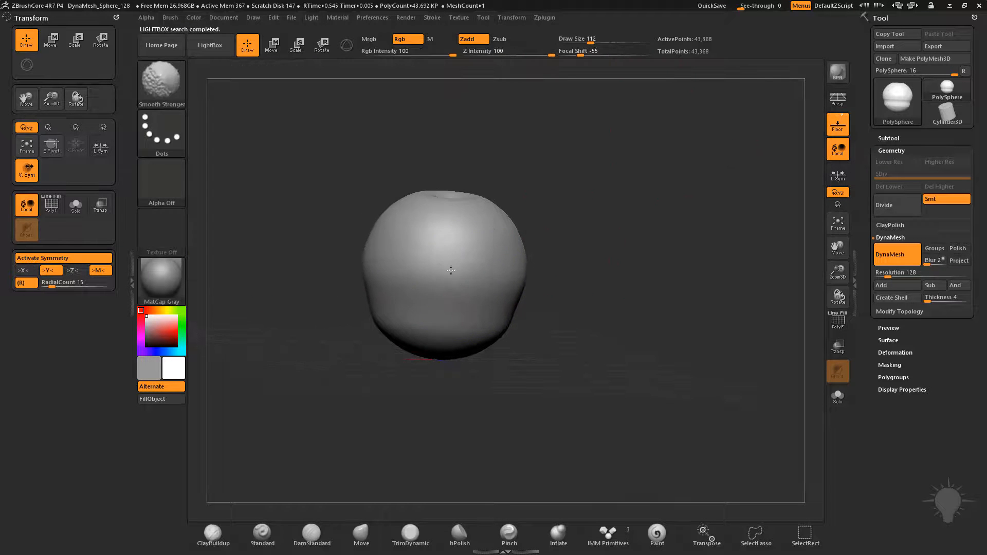
pyautogui.moveTo(513, 304)
pyautogui.mouseDown(button='right')
pyautogui.moveTo(660, 284)
pyautogui.moveTo(665, 267)
pyautogui.moveTo(362, 322)
pyautogui.mouseUp(button='right')
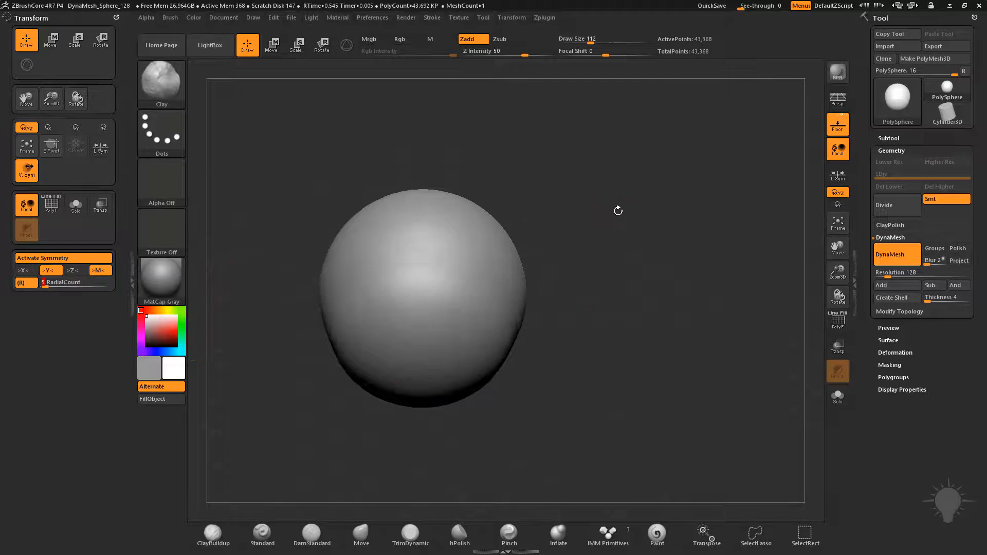
# Build five lobes around the bottom pole with the Clay brush at radial count 5 and draw size 77, and smooth them
pyautogui.moveTo(619, 212); pyautogui.dragTo(441, 264, button='right')
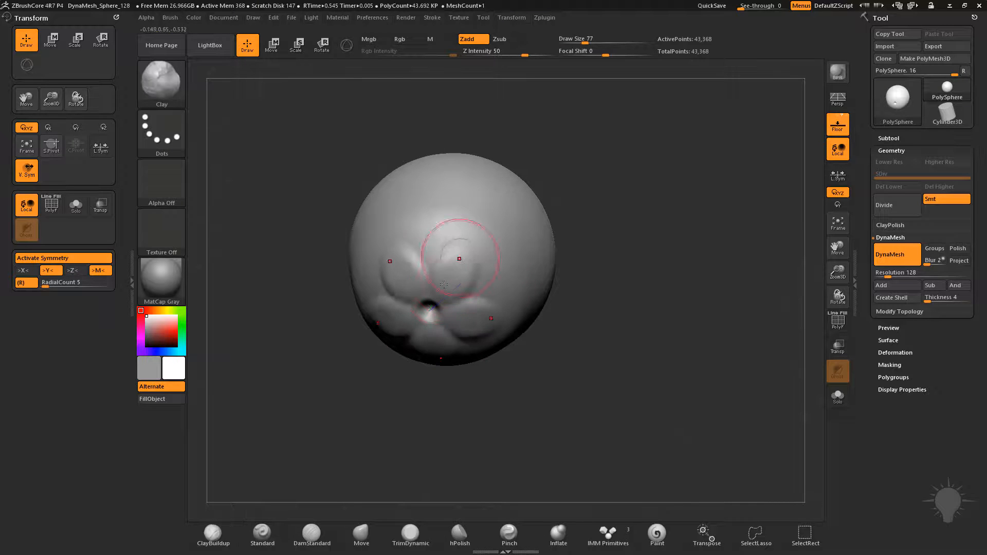
pyautogui.moveTo(462, 220)
pyautogui.mouseDown(button='right')
pyautogui.moveTo(646, 278)
pyautogui.moveTo(469, 258)
pyautogui.mouseUp(button='right')
pyautogui.moveTo(458, 219)
pyautogui.mouseDown()
pyautogui.moveTo(420, 231)
pyautogui.moveTo(480, 208)
pyautogui.mouseUp()
pyautogui.moveTo(480, 208)
pyautogui.mouseDown(button='right')
pyautogui.moveTo(514, 231)
pyautogui.moveTo(483, 247)
pyautogui.mouseUp(button='right')
pyautogui.keyDown('shift'); pyautogui.moveTo(483, 247); pyautogui.dragTo(520, 256); pyautogui.keyUp('shift')
pyautogui.moveTo(520, 255)
pyautogui.mouseDown(button='right')
pyautogui.moveTo(665, 211)
pyautogui.moveTo(608, 194)
pyautogui.moveTo(599, 264)
pyautogui.mouseUp(button='right')
# Resize the Clay brush and sculpt a dimple with five surrounding lobes at the top pole, undoing the first stroke
pyautogui.press('s')
pyautogui.moveTo(390, 276)
pyautogui.mouseDown()
pyautogui.moveTo(410, 262)
pyautogui.moveTo(413, 244)
pyautogui.mouseUp()
pyautogui.hotkey('ctrl', 'z')
pyautogui.press('s')
pyautogui.moveTo(432, 237); pyautogui.dragTo(436, 235)
pyautogui.moveTo(579, 212); pyautogui.dragTo(556, 257)
pyautogui.press('s')
pyautogui.moveTo(404, 273); pyautogui.dragTo(408, 273)
# Extend the five lobes from the top dimple down the sides of the body
pyautogui.moveTo(423, 247); pyautogui.dragTo(394, 298)
pyautogui.moveTo(552, 218); pyautogui.dragTo(552, 240)
pyautogui.moveTo(462, 270); pyautogui.dragTo(443, 314)
pyautogui.moveTo(551, 303); pyautogui.dragTo(554, 257)
pyautogui.moveTo(460, 295); pyautogui.dragTo(462, 329)
pyautogui.moveTo(554, 295)
pyautogui.mouseDown()
pyautogui.moveTo(555, 280)
pyautogui.moveTo(536, 286)
pyautogui.mouseUp()
pyautogui.moveTo(446, 288); pyautogui.dragTo(463, 329)
pyautogui.moveTo(599, 304); pyautogui.dragTo(586, 293)
pyautogui.moveTo(488, 288)
pyautogui.mouseDown()
pyautogui.moveTo(507, 304)
pyautogui.moveTo(508, 358)
pyautogui.mouseUp()
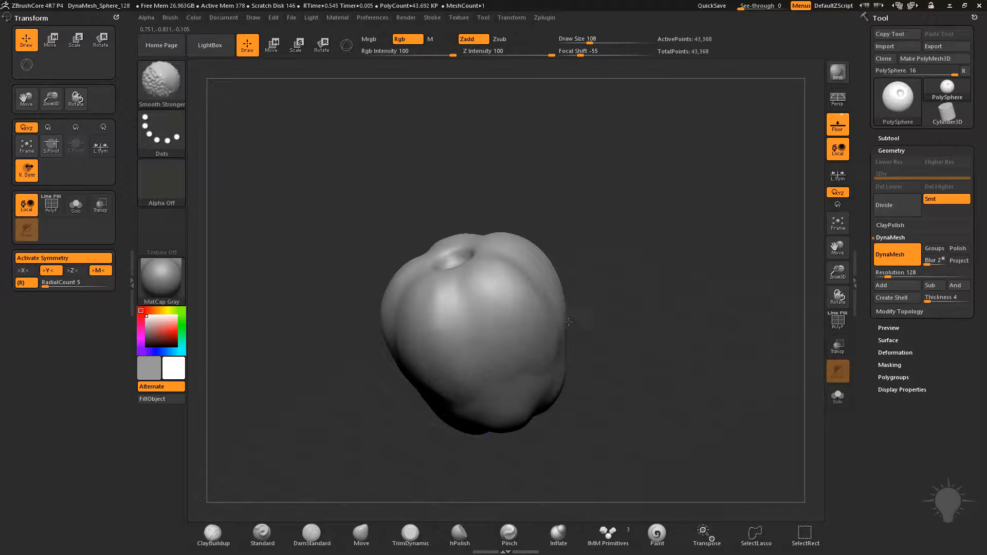
# Narrow the body toward its base into an apple shape, and tighten the top dimple with the Pinch brush at draw size 16
pyautogui.moveTo(581, 370); pyautogui.dragTo(545, 327)
pyautogui.keyDown('shift'); pyautogui.moveTo(597, 226); pyautogui.dragTo(606, 218); pyautogui.keyUp('shift')
pyautogui.keyDown('alt'); pyautogui.moveTo(554, 246); pyautogui.dragTo(557, 272); pyautogui.keyUp('alt')
pyautogui.moveTo(558, 288)
pyautogui.mouseDown()
pyautogui.moveTo(550, 368)
pyautogui.moveTo(547, 303)
pyautogui.mouseUp()
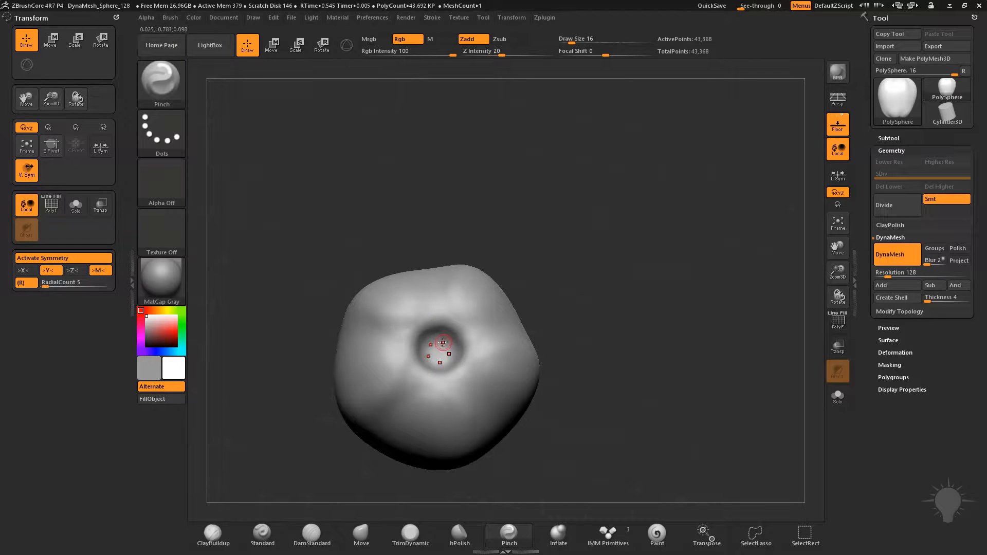
pyautogui.moveTo(439, 347)
pyautogui.mouseDown()
pyautogui.moveTo(474, 348)
pyautogui.moveTo(437, 348)
pyautogui.mouseUp()
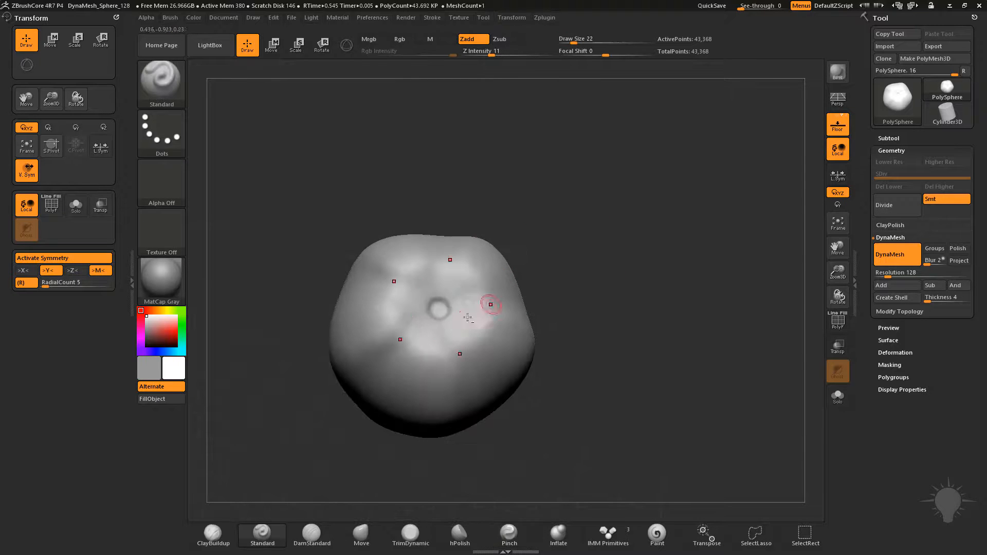
# Add subtle bumps around the top dimple with the Standard brush at draw size 25 and Z intensity 11
pyautogui.press('s')
pyautogui.click(455, 314)
pyautogui.moveTo(537, 267); pyautogui.dragTo(501, 261)
pyautogui.moveTo(592, 296)
pyautogui.mouseDown()
pyautogui.moveTo(584, 223)
pyautogui.moveTo(647, 229)
pyautogui.moveTo(645, 172)
pyautogui.moveTo(648, 191)
pyautogui.mouseUp()
pyautogui.moveTo(593, 241); pyautogui.dragTo(632, 318)
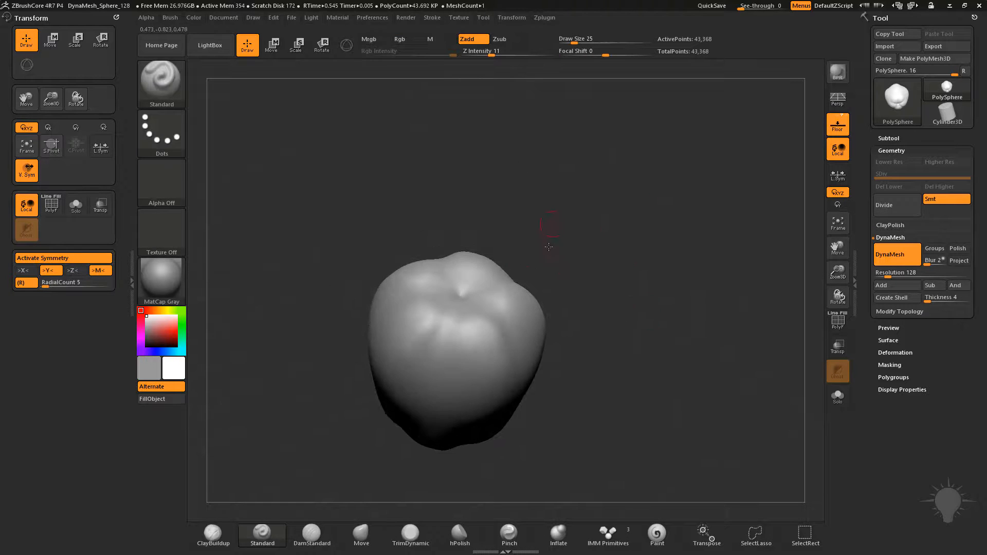
pyautogui.moveTo(553, 223); pyautogui.dragTo(551, 273)
pyautogui.moveTo(647, 307); pyautogui.dragTo(610, 323)
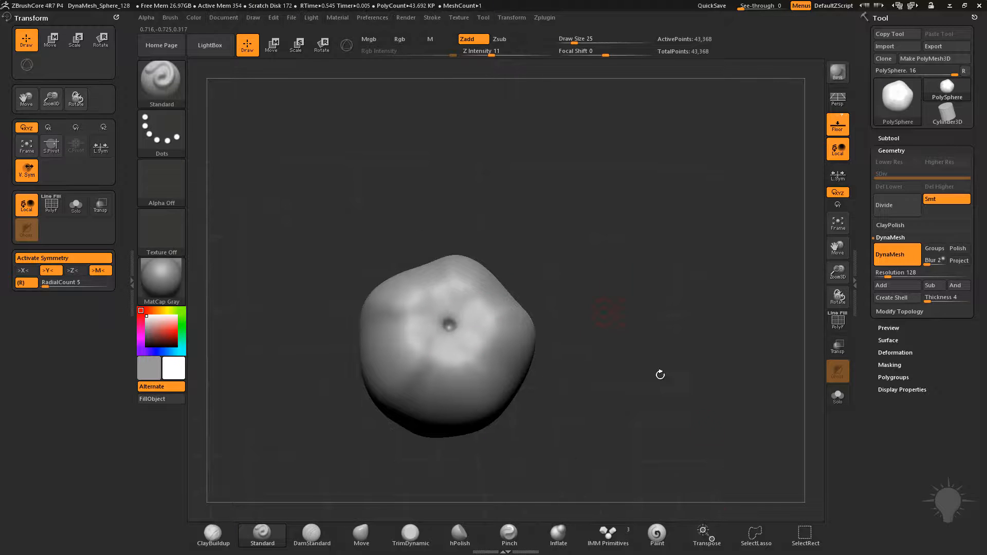
# Choose the Cylinder mesh of the IMM Primitives brush
pyautogui.click(608, 533)
pyautogui.press('m')
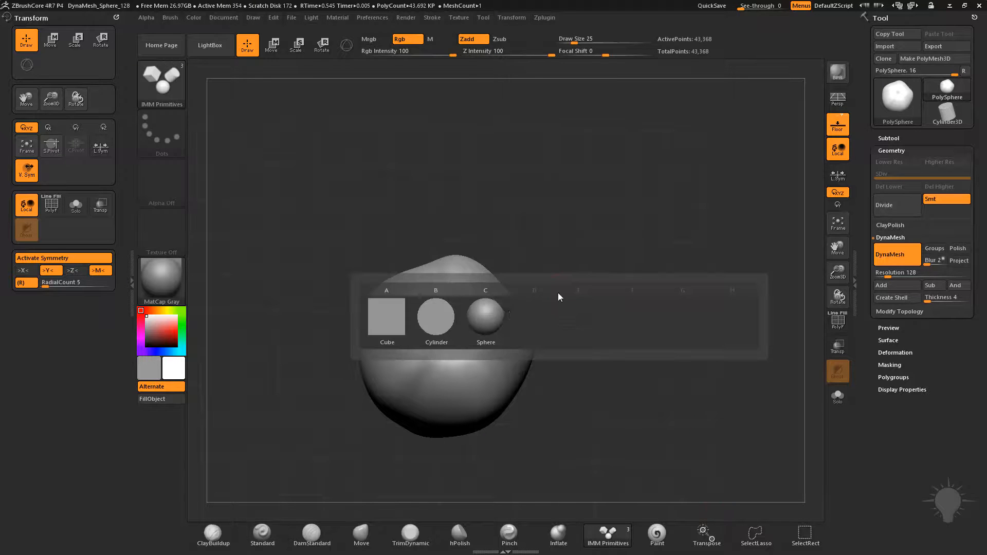
pyautogui.keyDown('alt'); pyautogui.moveTo(593, 247); pyautogui.dragTo(589, 291); pyautogui.keyUp('alt')
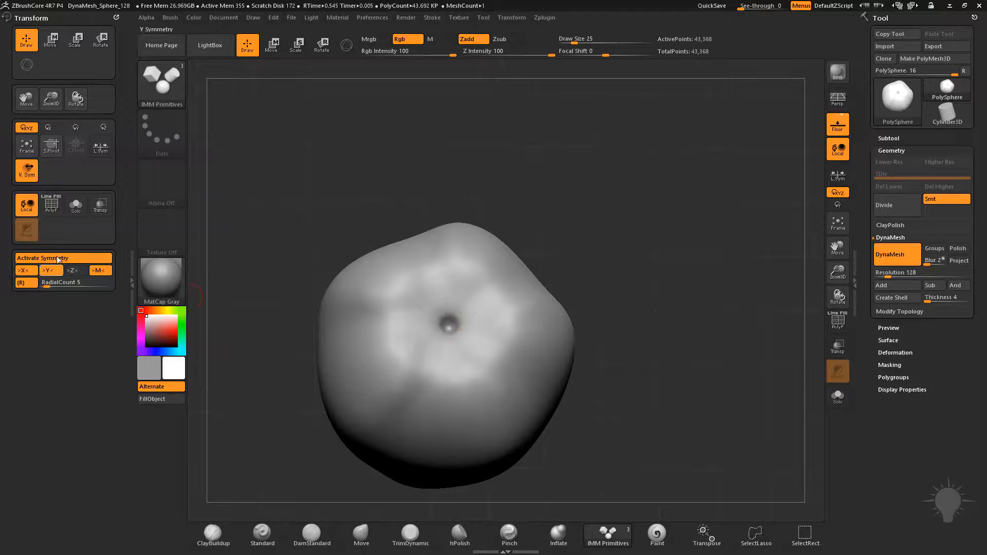
# Turn off radial and Y symmetry, leaving only X symmetry active
pyautogui.press('x')
pyautogui.press('x')
pyautogui.press('x')
pyautogui.press('x')
pyautogui.press('x')
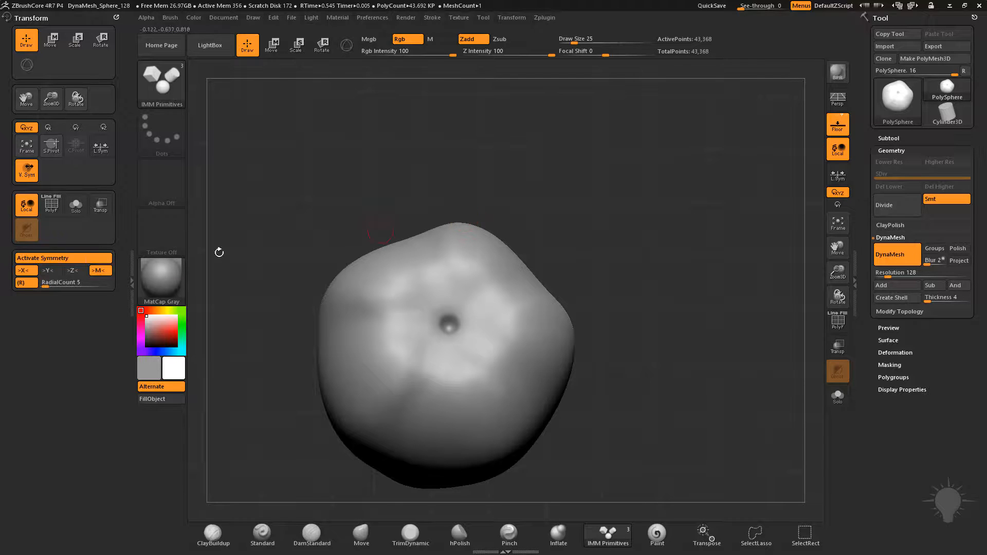
pyautogui.click(31, 285)
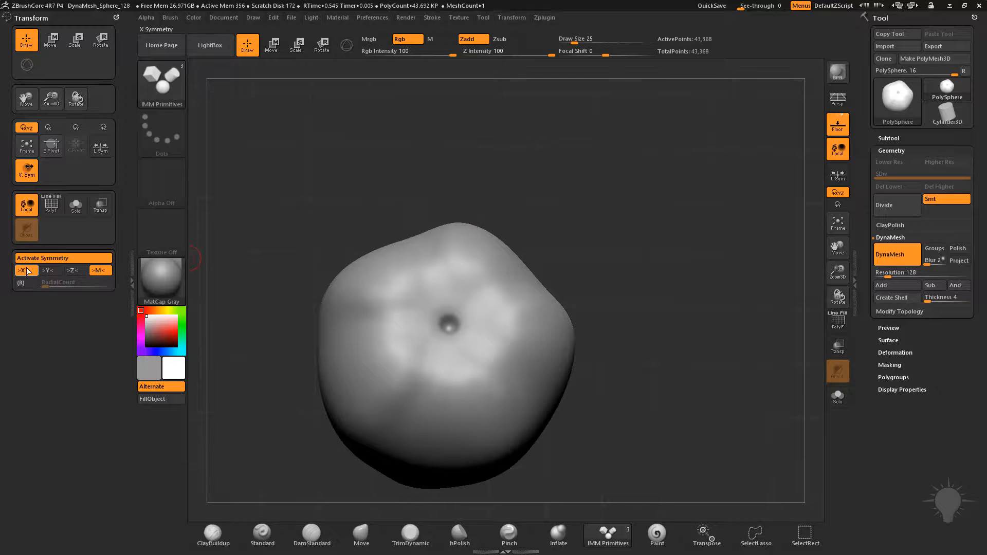
pyautogui.moveTo(575, 298); pyautogui.dragTo(574, 281)
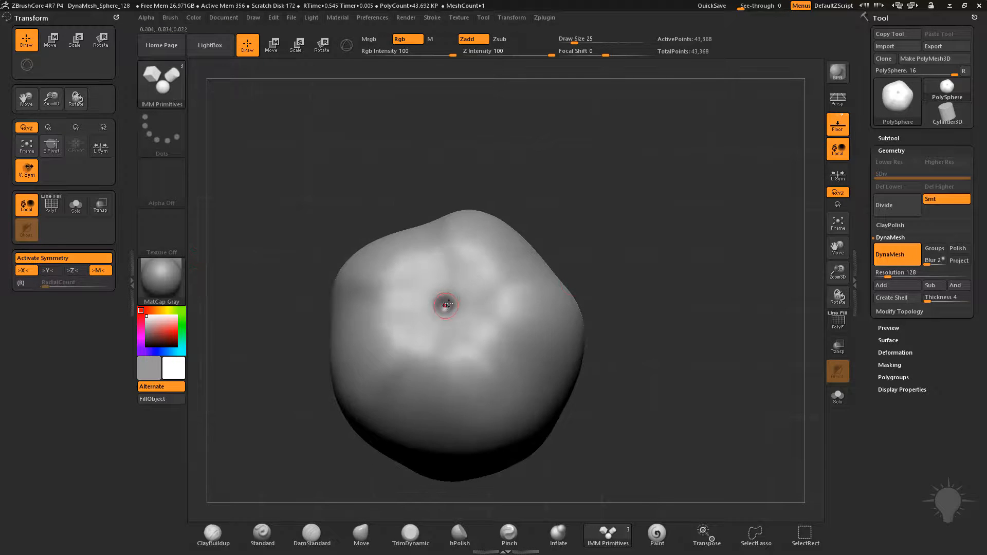
pyautogui.moveTo(490, 308); pyautogui.dragTo(518, 310)
pyautogui.moveTo(652, 304); pyautogui.dragTo(683, 265)
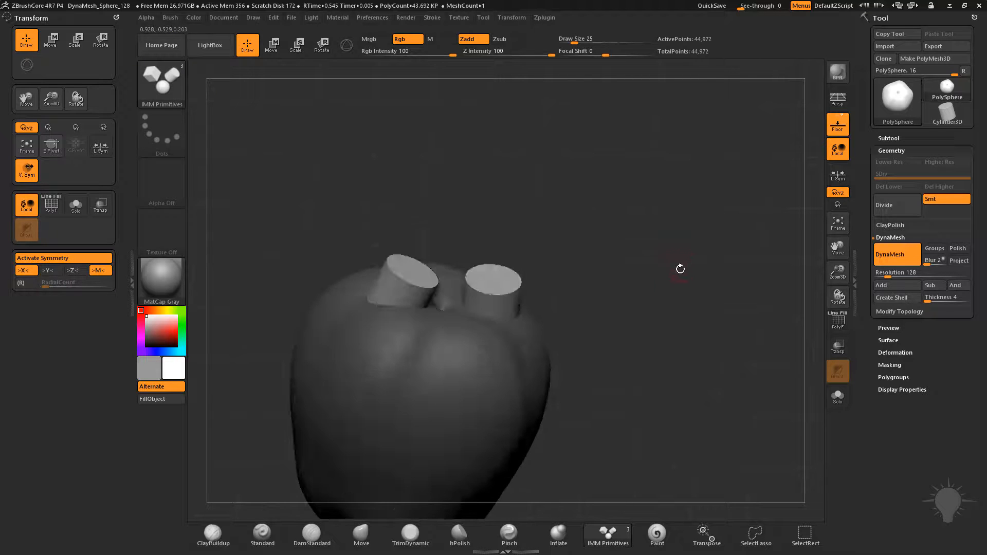
pyautogui.hotkey('ctrl', 'z')
# Insert a thin cylinder as a stem in the center of the apple's top dimple
pyautogui.moveTo(619, 258); pyautogui.dragTo(581, 302)
pyautogui.moveTo(447, 313); pyautogui.dragTo(465, 325)
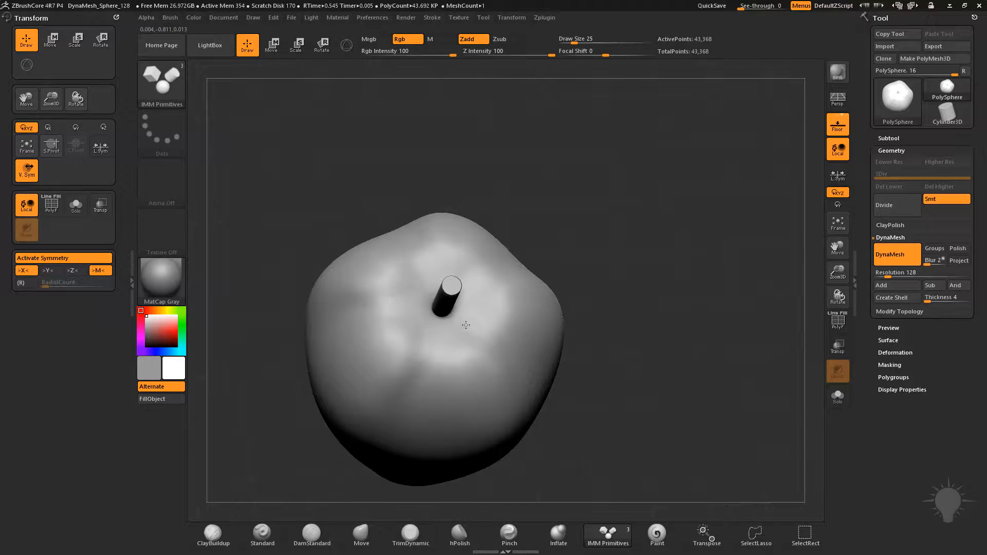
pyautogui.moveTo(659, 297); pyautogui.dragTo(678, 268)
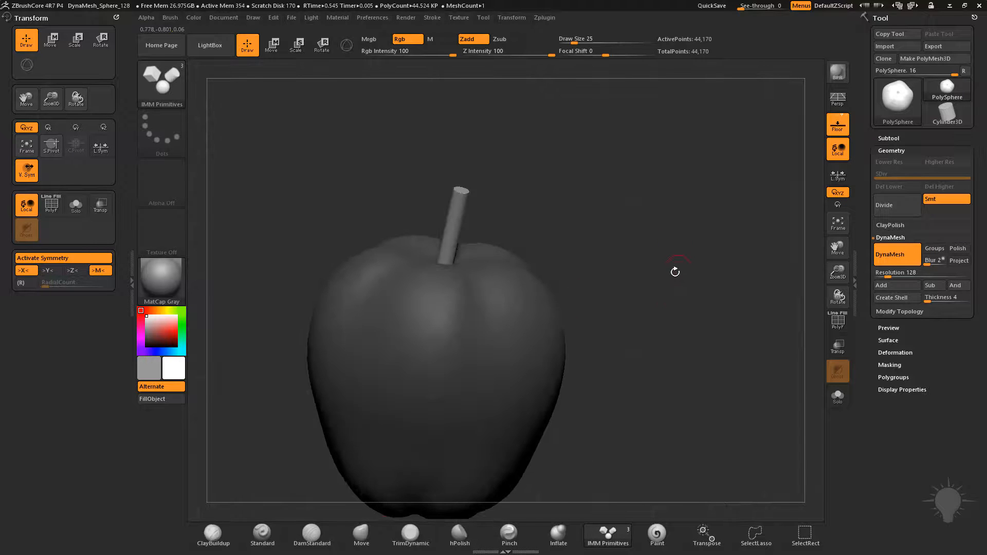
# Split the stem into its own subtool with Split Unmasked Points
pyautogui.click(888, 138)
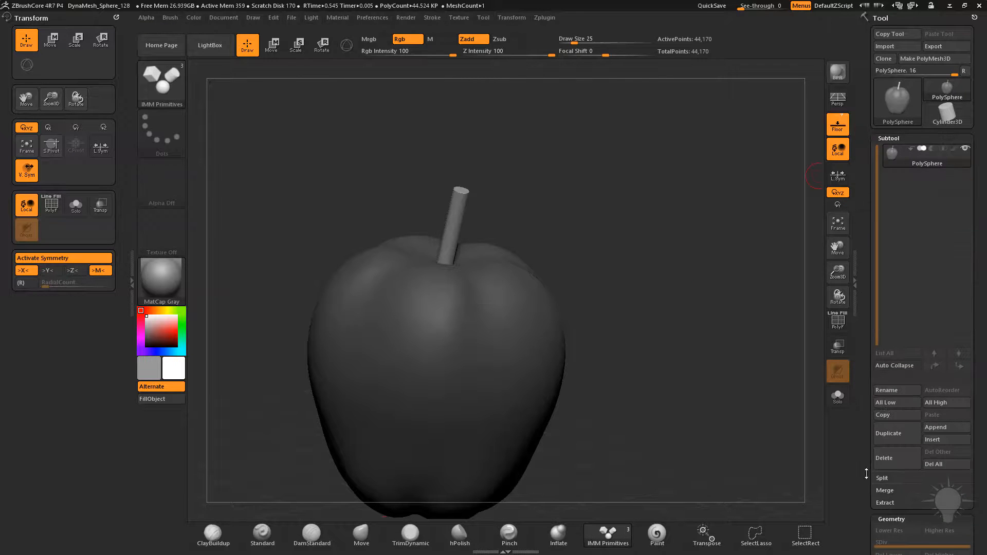
pyautogui.click(882, 478)
pyautogui.click(906, 471)
pyautogui.moveTo(543, 250)
pyautogui.mouseDown()
pyautogui.moveTo(544, 228)
pyautogui.moveTo(530, 252)
pyautogui.mouseUp()
# Choose the Standard brush and make the stem the active subtool
pyautogui.press('b')
pyautogui.press('s')
pyautogui.press('t')
pyautogui.press('s')
pyautogui.keyDown('alt'); pyautogui.click(474, 237); pyautogui.keyUp('alt')
pyautogui.press('s')
# Bend the stem into a curved shape with the Move brush
pyautogui.press('b')
pyautogui.press('m')
pyautogui.press('v')
pyautogui.moveTo(470, 247); pyautogui.dragTo(448, 239)
pyautogui.moveTo(551, 213)
pyautogui.keyDown('alt'); pyautogui.mouseDown()
pyautogui.moveTo(530, 233)
pyautogui.moveTo(504, 235)
pyautogui.mouseUp(); pyautogui.keyUp('alt')
pyautogui.press('s')
pyautogui.moveTo(454, 232); pyautogui.dragTo(473, 231)
pyautogui.moveTo(442, 267); pyautogui.dragTo(437, 267)
pyautogui.moveTo(541, 245)
pyautogui.mouseDown()
pyautogui.moveTo(557, 278)
pyautogui.moveTo(581, 257)
pyautogui.mouseUp()
pyautogui.press('shift')
pyautogui.keyDown('shift'); pyautogui.moveTo(440, 339); pyautogui.dragTo(443, 323); pyautogui.keyUp('shift')
pyautogui.hotkey('ctrl', 'z')
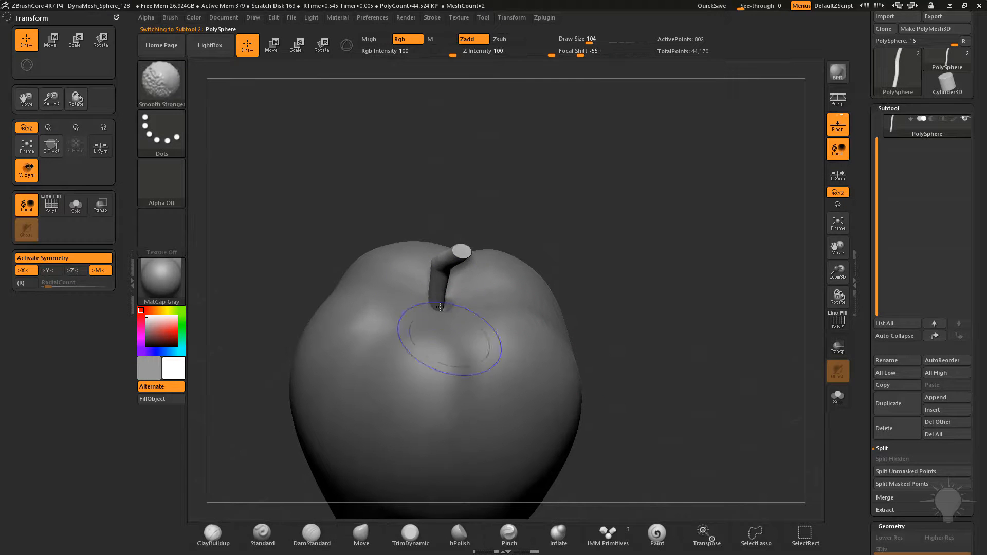
pyautogui.hotkey('ctrl', 'z')
# Isolate the stem with Solo, smooth its lower end into a thin taper, and reshape it with the Move brush
pyautogui.click(837, 395)
pyautogui.moveTo(672, 306)
pyautogui.mouseDown()
pyautogui.moveTo(419, 319)
pyautogui.moveTo(441, 282)
pyautogui.mouseUp()
pyautogui.press('shift')
pyautogui.moveTo(464, 323); pyautogui.dragTo(613, 306)
pyautogui.moveTo(478, 342)
pyautogui.mouseDown()
pyautogui.moveTo(531, 310)
pyautogui.moveTo(539, 230)
pyautogui.moveTo(498, 268)
pyautogui.mouseUp()
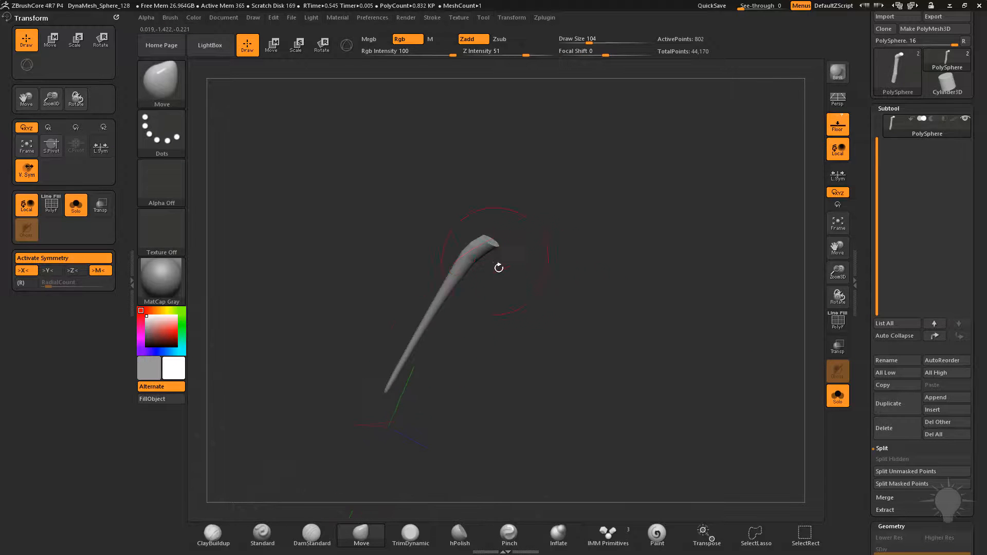
# Turn Solo off and make the apple around the stem see-through with Transp and Ghost, with the Standard brush active
pyautogui.click(837, 355)
pyautogui.click(837, 396)
pyautogui.moveTo(674, 309)
pyautogui.mouseDown()
pyautogui.moveTo(696, 277)
pyautogui.moveTo(710, 339)
pyautogui.moveTo(708, 297)
pyautogui.moveTo(725, 303)
pyautogui.mouseUp()
pyautogui.click(838, 372)
pyautogui.press('2')
pyautogui.moveTo(702, 335); pyautogui.dragTo(739, 360)
pyautogui.moveTo(641, 316); pyautogui.dragTo(642, 255)
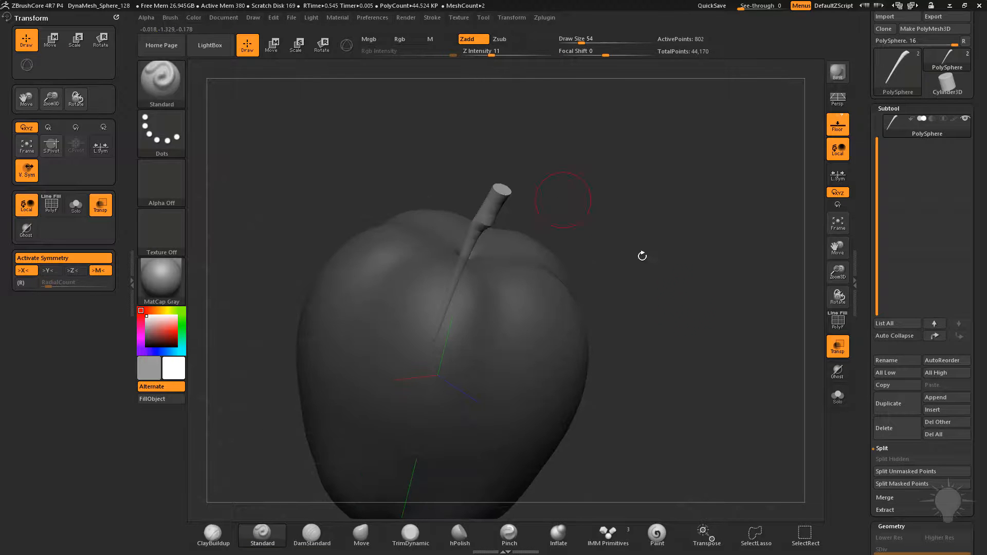
pyautogui.click(838, 371)
# Refine the stem's exposed upper part with the Standard and Move brushes, undoing the last stroke
pyautogui.moveTo(442, 303); pyautogui.dragTo(450, 287)
pyautogui.moveTo(554, 247); pyautogui.dragTo(453, 292)
pyautogui.moveTo(567, 224); pyautogui.dragTo(522, 261)
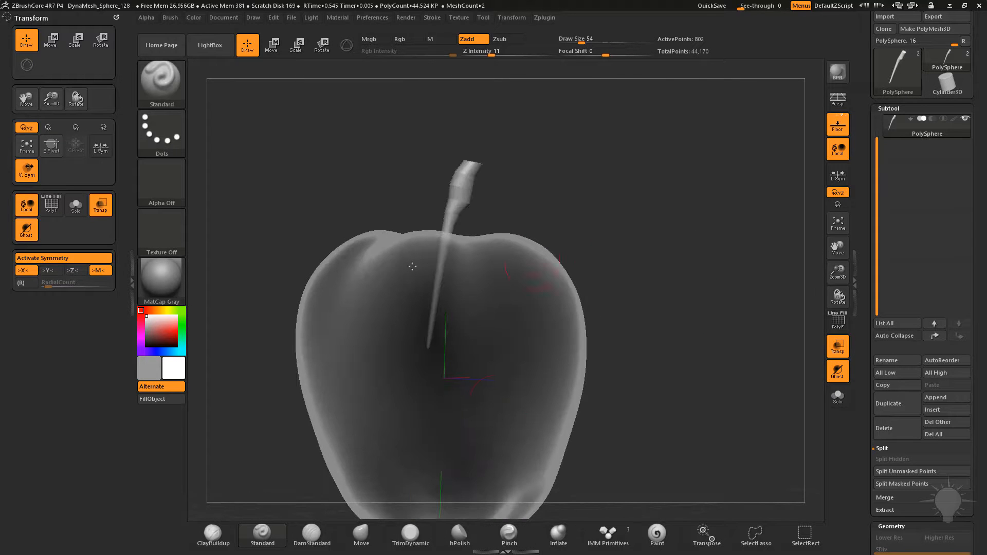
pyautogui.moveTo(625, 213)
pyautogui.mouseDown()
pyautogui.moveTo(617, 247)
pyautogui.moveTo(538, 222)
pyautogui.mouseUp()
pyautogui.press('s')
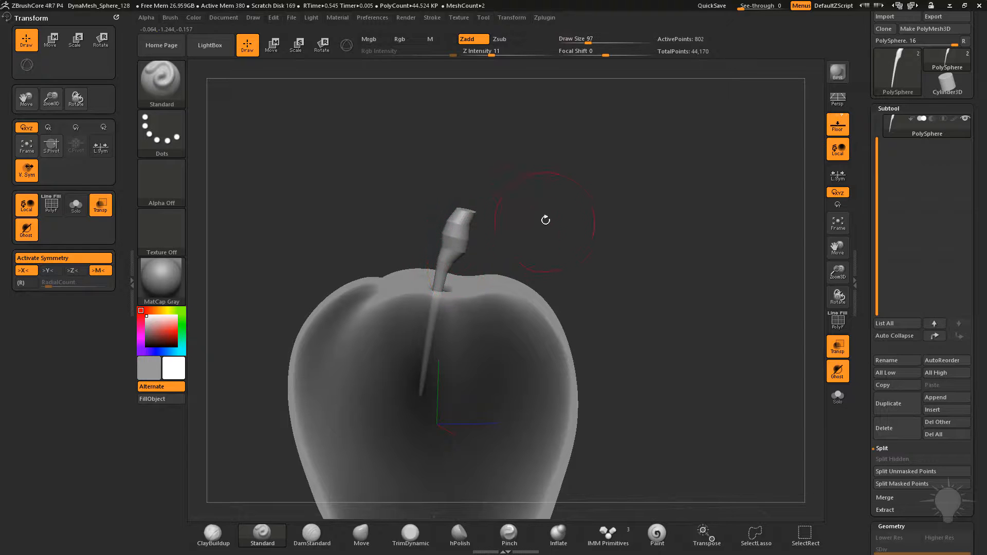
pyautogui.press('b')
pyautogui.press('m')
pyautogui.press('v')
pyautogui.moveTo(538, 216); pyautogui.dragTo(488, 226)
pyautogui.moveTo(419, 221)
pyautogui.mouseDown()
pyautogui.moveTo(514, 221)
pyautogui.moveTo(556, 309)
pyautogui.moveTo(602, 221)
pyautogui.mouseUp()
pyautogui.hotkey('ctrl', 'z')
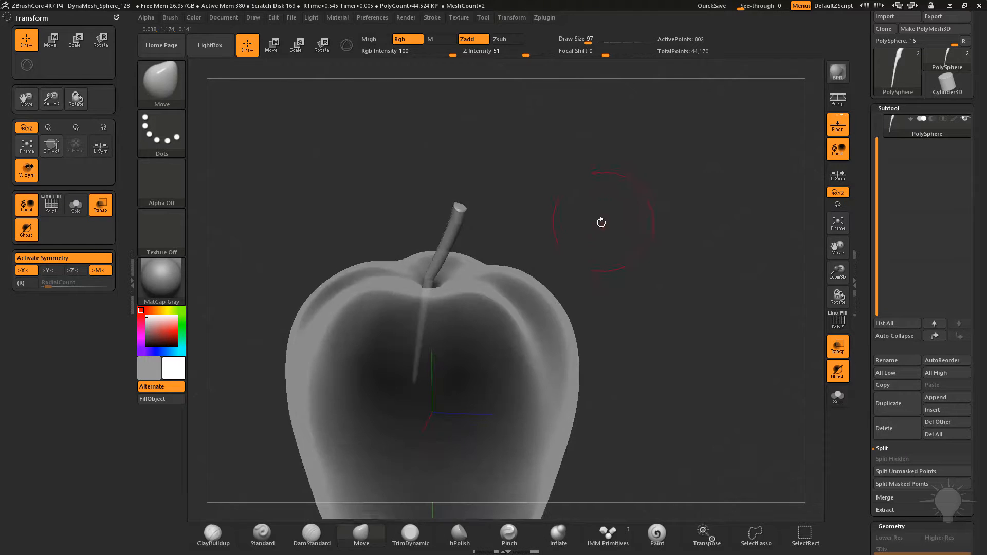
# Choose the cube from the IMM Primitives insert brush
pyautogui.press('b')
pyautogui.press('s')
pyautogui.press('t')
pyautogui.moveTo(661, 247)
pyautogui.mouseDown()
pyautogui.moveTo(655, 202)
pyautogui.moveTo(670, 346)
pyautogui.mouseUp()
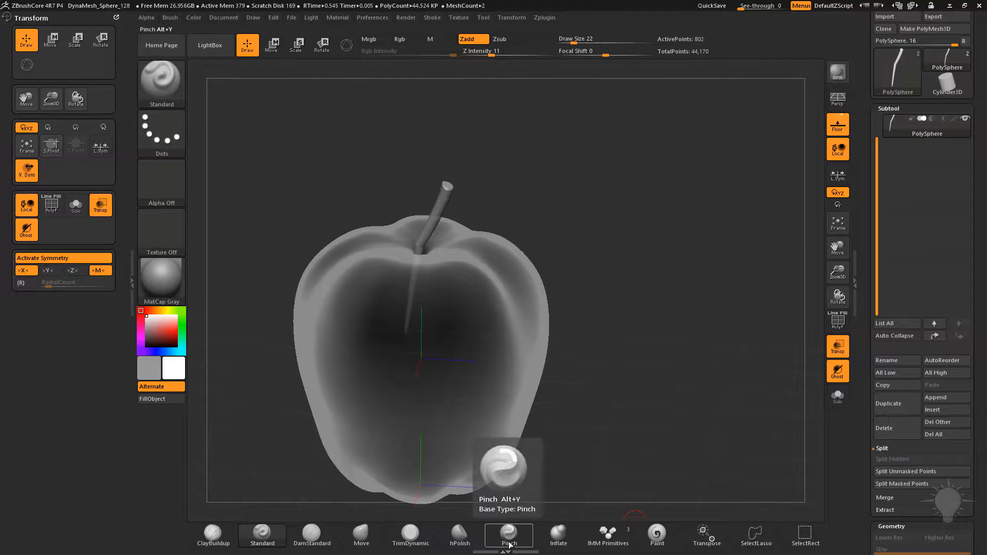
pyautogui.click(607, 536)
pyautogui.press('m')
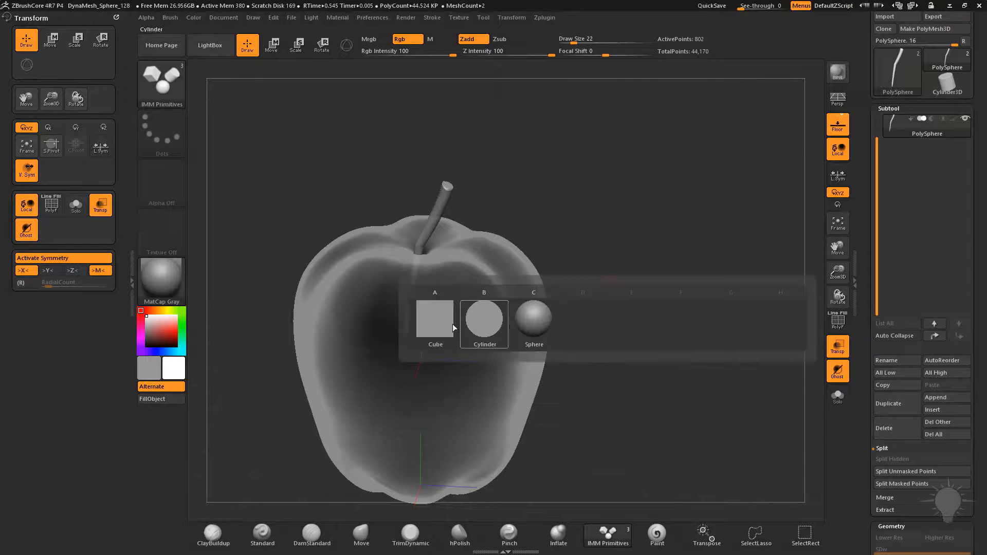
pyautogui.click(476, 328)
# Insert a large tilted cube over the stem with symmetry turned off
pyautogui.moveTo(578, 233); pyautogui.dragTo(452, 260)
pyautogui.moveTo(441, 245); pyautogui.dragTo(486, 267)
pyautogui.hotkey('ctrl', 'z')
pyautogui.moveTo(611, 273); pyautogui.dragTo(633, 230)
pyautogui.press('x')
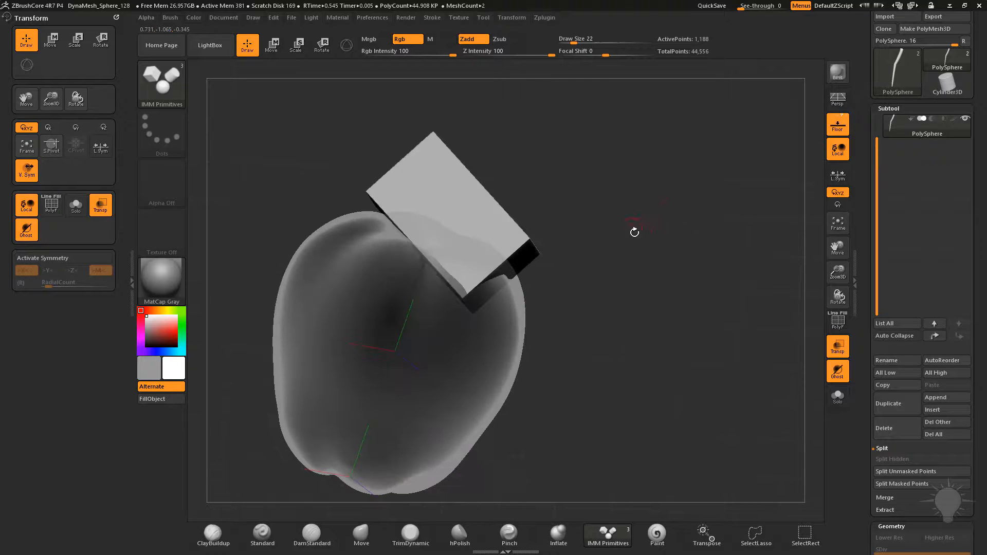
# Turn transparency off, split the cube into its own subtool with Split Unmasked Points and make it active
pyautogui.click(837, 346)
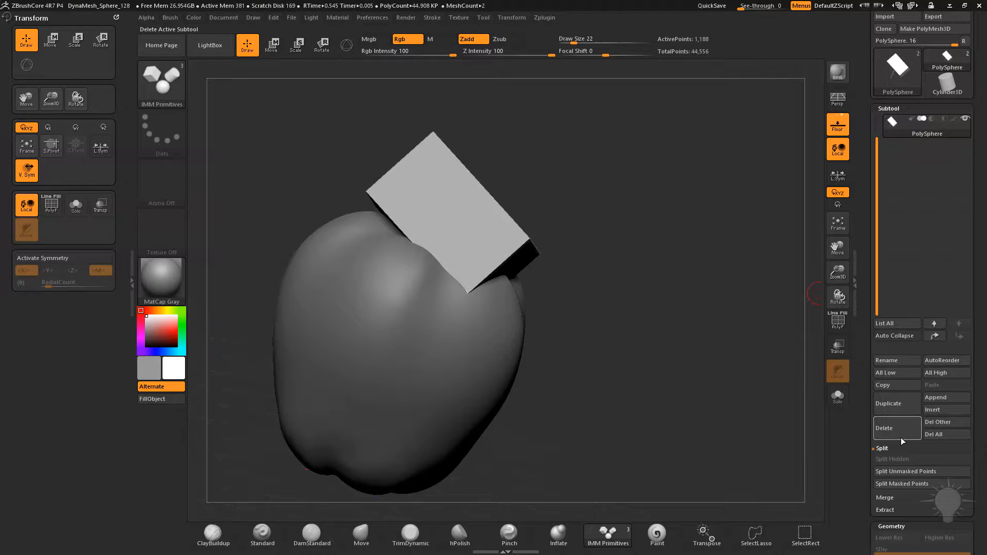
pyautogui.click(899, 472)
pyautogui.keyDown('alt'); pyautogui.moveTo(562, 201); pyautogui.dragTo(572, 260); pyautogui.keyUp('alt')
pyautogui.keyDown('alt'); pyautogui.click(496, 285); pyautogui.keyUp('alt')
# Move the cube slightly outward from the apple along its red axis using the gizmo
pyautogui.moveTo(604, 216); pyautogui.dragTo(569, 218)
pyautogui.press('w')
pyautogui.click(504, 232)
pyautogui.moveTo(608, 245); pyautogui.dragTo(623, 243)
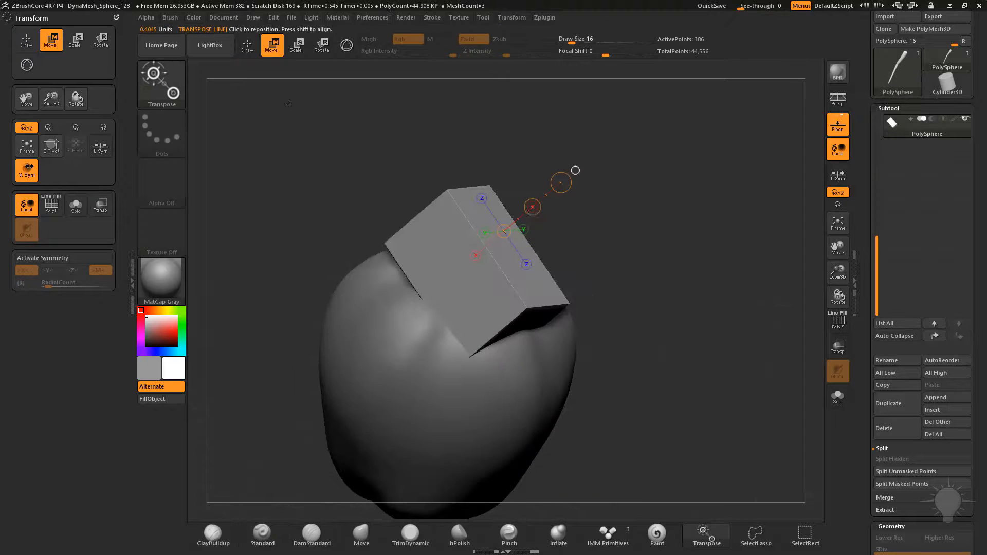
pyautogui.press('y')
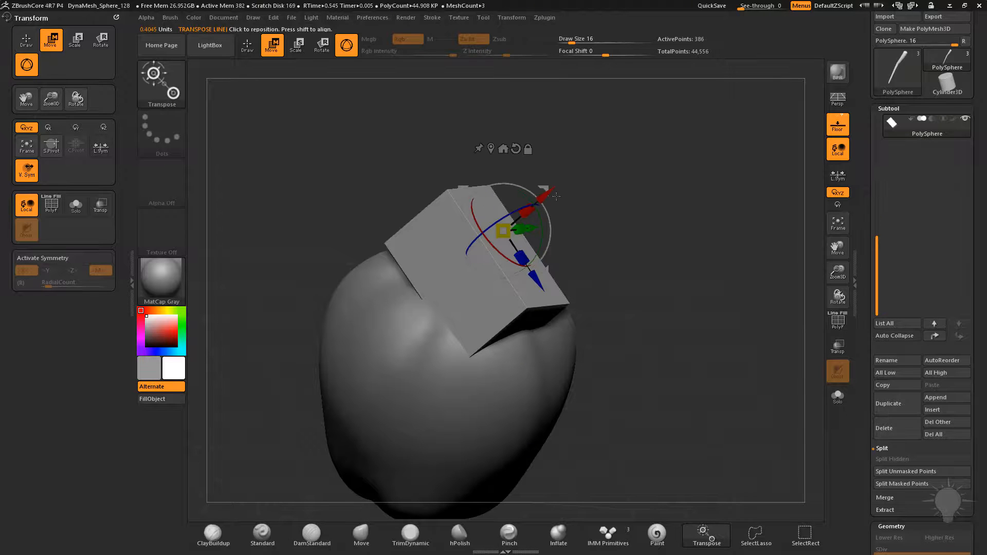
pyautogui.moveTo(551, 197); pyautogui.dragTo(632, 230)
pyautogui.press('y')
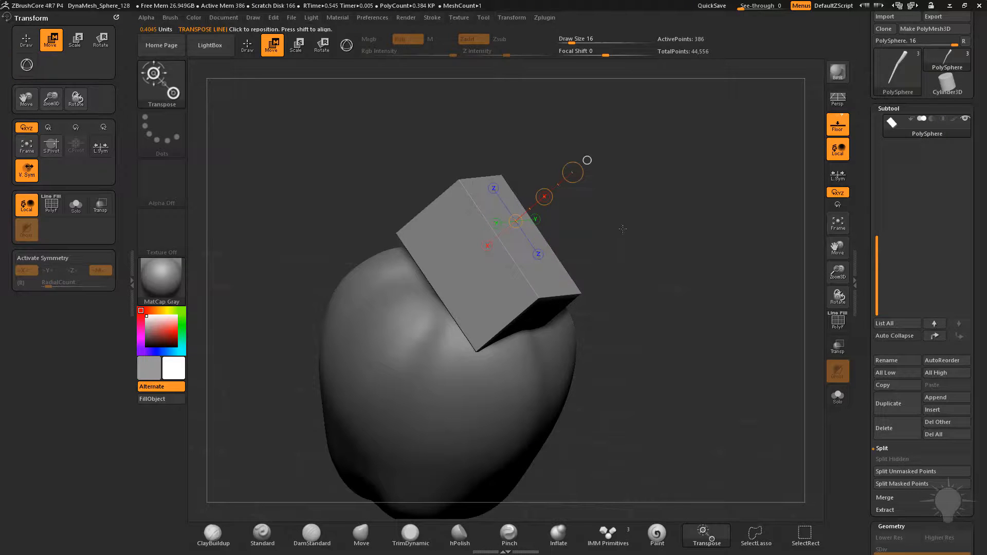
# Flatten the cube into a thin slab beside the stem with the transpose line
pyautogui.click(523, 250)
pyautogui.moveTo(566, 213); pyautogui.dragTo(592, 210)
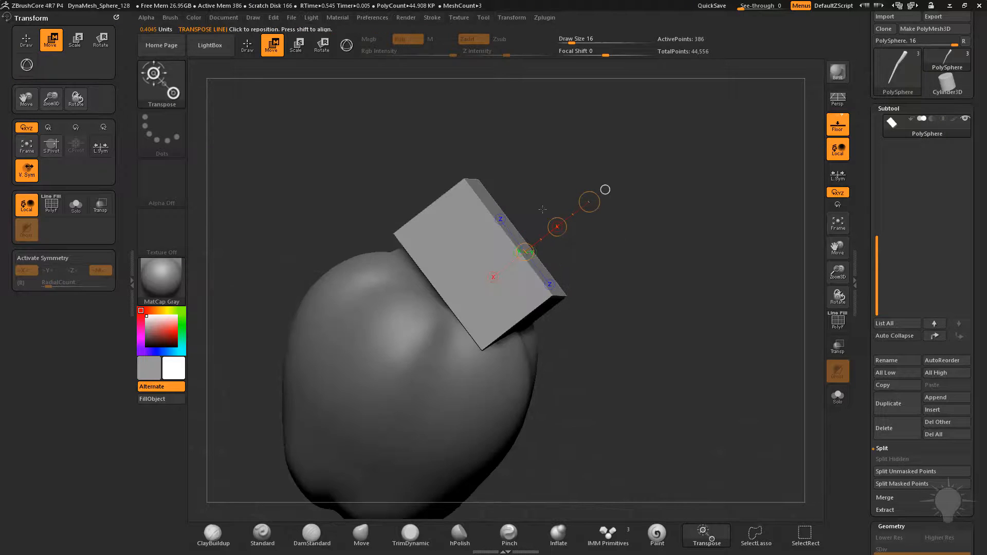
pyautogui.moveTo(548, 169); pyautogui.dragTo(368, 78)
pyautogui.moveTo(442, 84)
pyautogui.mouseDown()
pyautogui.moveTo(562, 159)
pyautogui.moveTo(505, 211)
pyautogui.mouseUp()
# Return to Draw mode and DynaMesh the thin slab
pyautogui.press('q')
pyautogui.moveTo(652, 205)
pyautogui.mouseDown()
pyautogui.moveTo(559, 196)
pyautogui.moveTo(670, 219)
pyautogui.moveTo(674, 201)
pyautogui.mouseUp()
pyautogui.keyDown('ctrl'); pyautogui.moveTo(703, 240); pyautogui.dragTo(694, 206); pyautogui.keyUp('ctrl')
pyautogui.moveTo(749, 368); pyautogui.dragTo(733, 291)
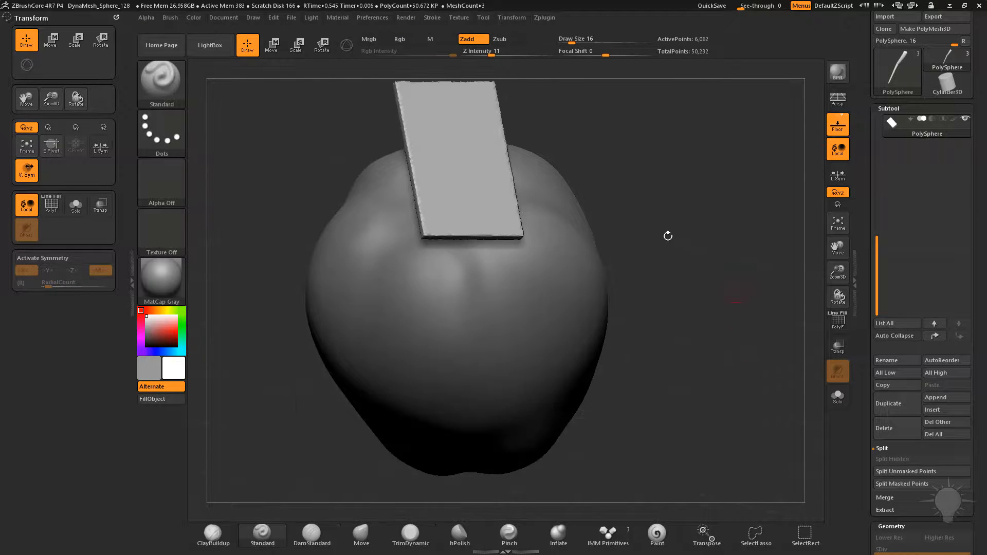
# Make the stem the active subtool and DynaMesh it
pyautogui.moveTo(647, 252); pyautogui.dragTo(511, 259)
pyautogui.moveTo(584, 234); pyautogui.dragTo(565, 232)
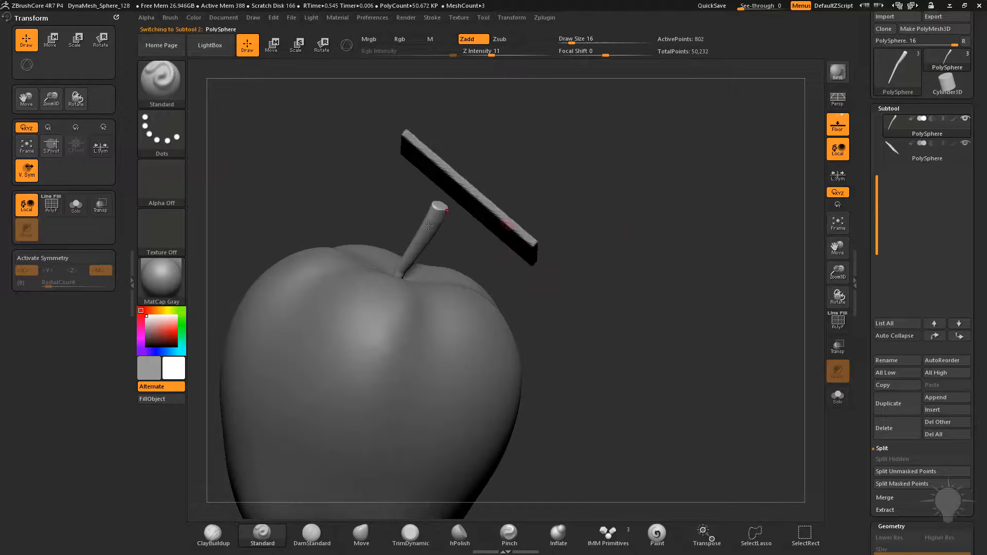
pyautogui.keyDown('ctrl'); pyautogui.moveTo(655, 213); pyautogui.dragTo(674, 203); pyautogui.keyUp('ctrl')
pyautogui.keyDown('alt'); pyautogui.moveTo(676, 308); pyautogui.dragTo(730, 332); pyautogui.keyUp('alt')
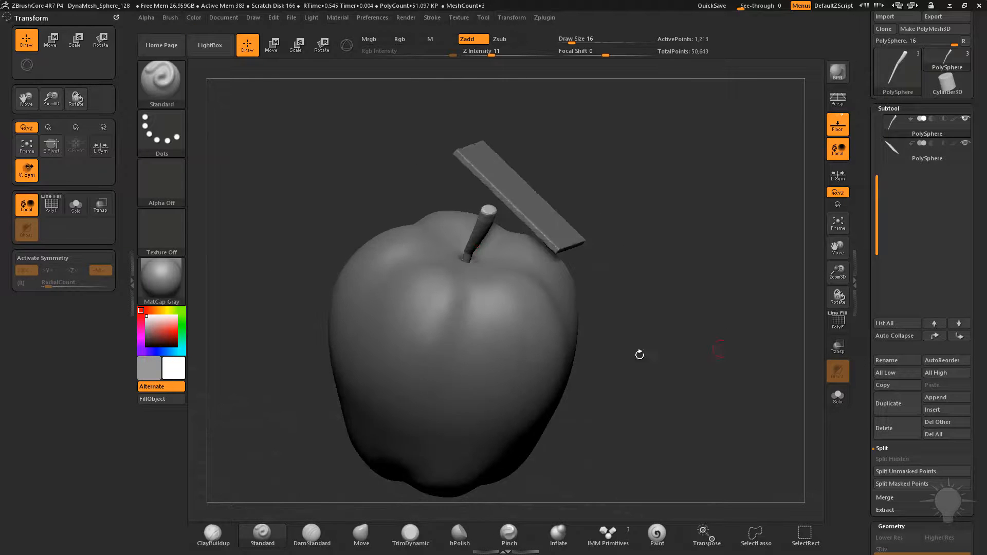
# Bring the apple's DynaMesh settings into view and make the slab the active subtool
pyautogui.keyDown('alt'); pyautogui.click(548, 345); pyautogui.keyUp('alt')
pyautogui.moveTo(870, 366); pyautogui.dragTo(897, 264)
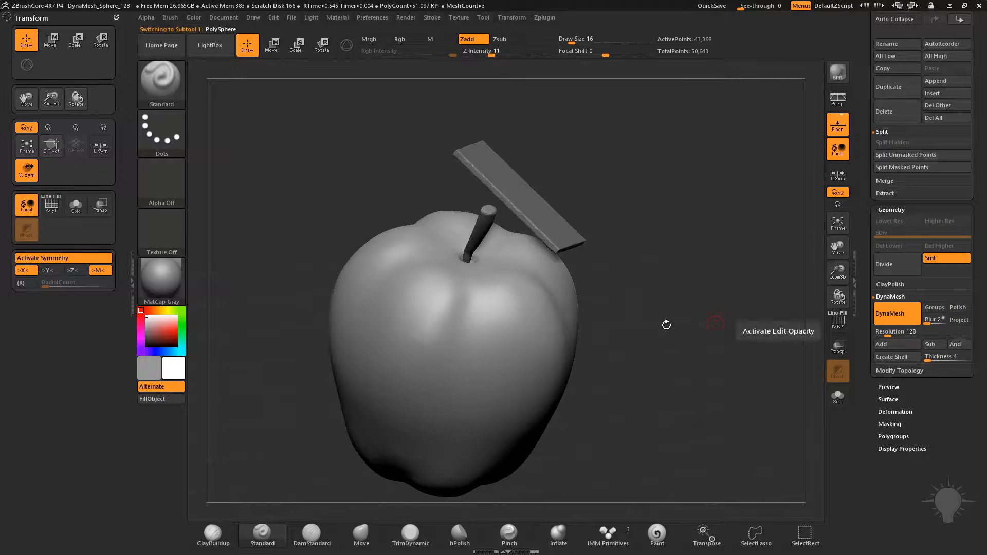
pyautogui.moveTo(710, 323); pyautogui.dragTo(686, 301)
pyautogui.keyDown('alt'); pyautogui.click(550, 222); pyautogui.keyUp('alt')
pyautogui.moveTo(714, 223)
pyautogui.mouseDown()
pyautogui.moveTo(648, 232)
pyautogui.moveTo(690, 216)
pyautogui.moveTo(671, 230)
pyautogui.moveTo(717, 228)
pyautogui.mouseUp()
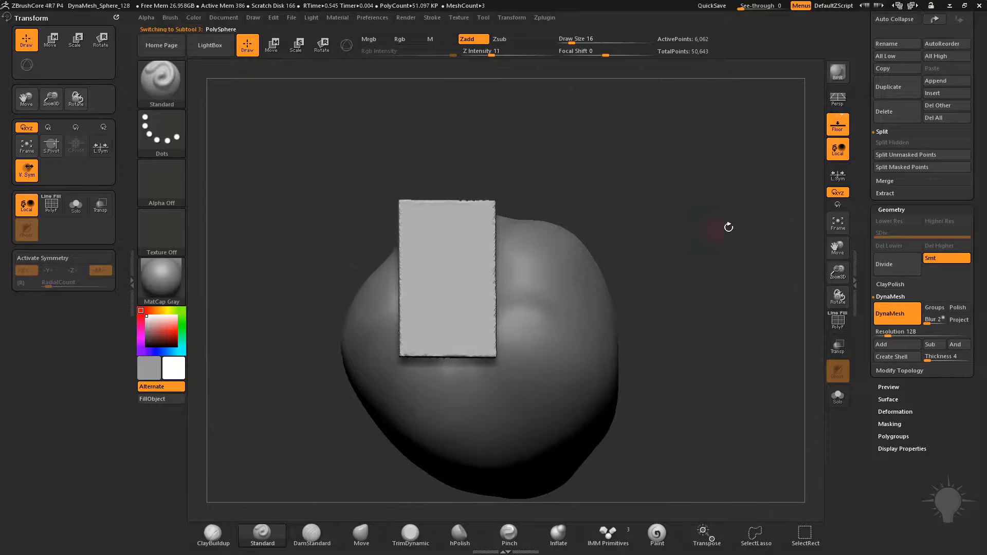
pyautogui.moveTo(611, 265); pyautogui.dragTo(624, 226)
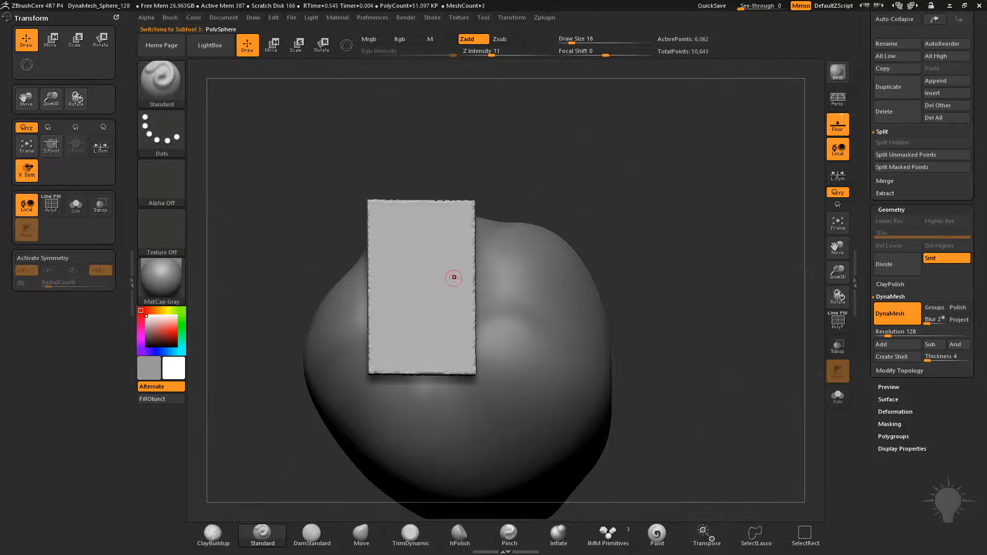
# Hide one long side of the slab with the SelectLasso brush to form a curved leaf edge
pyautogui.hotkey('ctrl', 'shift')
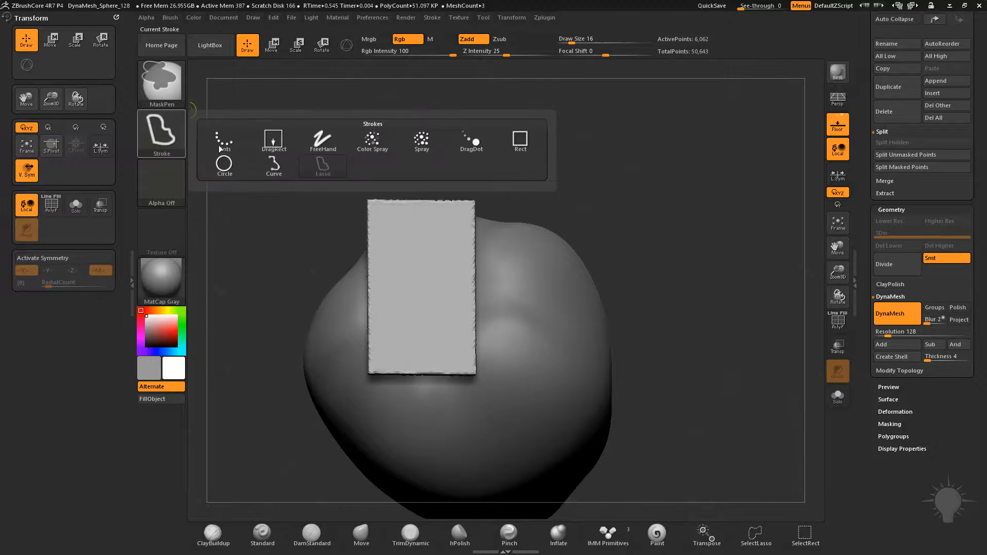
pyautogui.keyDown('alt'); pyautogui.moveTo(565, 180); pyautogui.dragTo(538, 169); pyautogui.keyUp('alt')
pyautogui.hotkey('ctrl', 'shift')
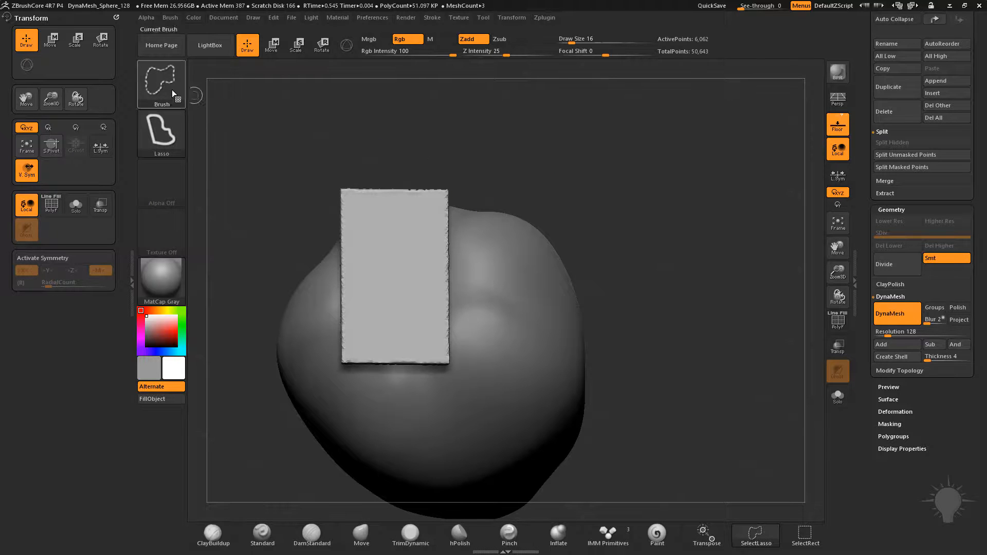
pyautogui.moveTo(516, 198)
pyautogui.keyDown('ctrl'); pyautogui.keyDown('alt'); pyautogui.keyDown('shift'); pyautogui.mouseDown()
pyautogui.moveTo(443, 150)
pyautogui.moveTo(388, 156)
pyautogui.moveTo(421, 218)
pyautogui.moveTo(441, 297)
pyautogui.mouseUp(); pyautogui.keyUp('shift'); pyautogui.keyUp('alt'); pyautogui.keyUp('ctrl')
pyautogui.moveTo(592, 394)
pyautogui.keyDown('ctrl'); pyautogui.keyDown('shift'); pyautogui.mouseDown()
pyautogui.moveTo(564, 315)
pyautogui.moveTo(446, 290)
pyautogui.moveTo(403, 372)
pyautogui.mouseUp(); pyautogui.keyUp('shift'); pyautogui.keyUp('ctrl')
# Delete the slab's hidden part with Del Hidden and DynaMesh it again
pyautogui.keyDown('ctrl'); pyautogui.moveTo(669, 309); pyautogui.dragTo(725, 337); pyautogui.keyUp('ctrl')
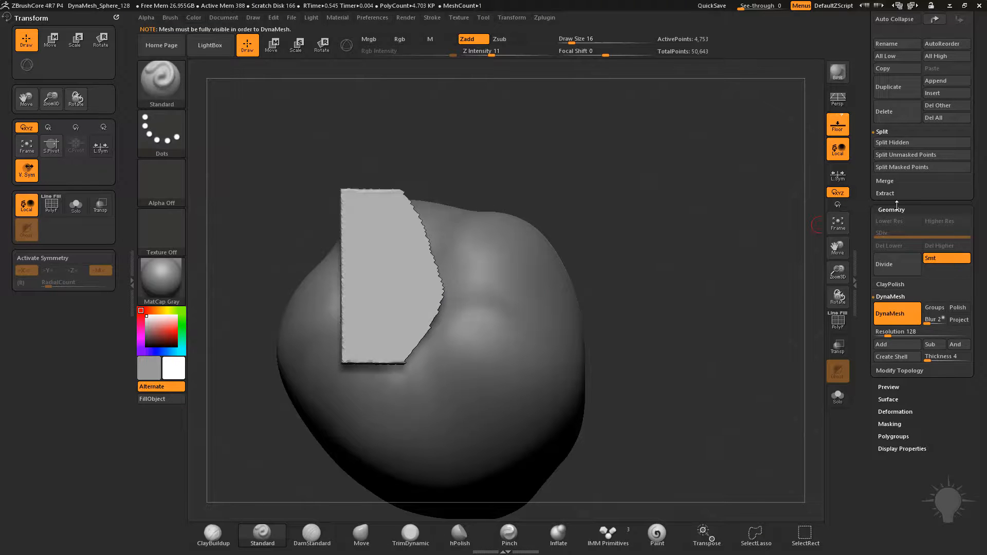
pyautogui.click(888, 370)
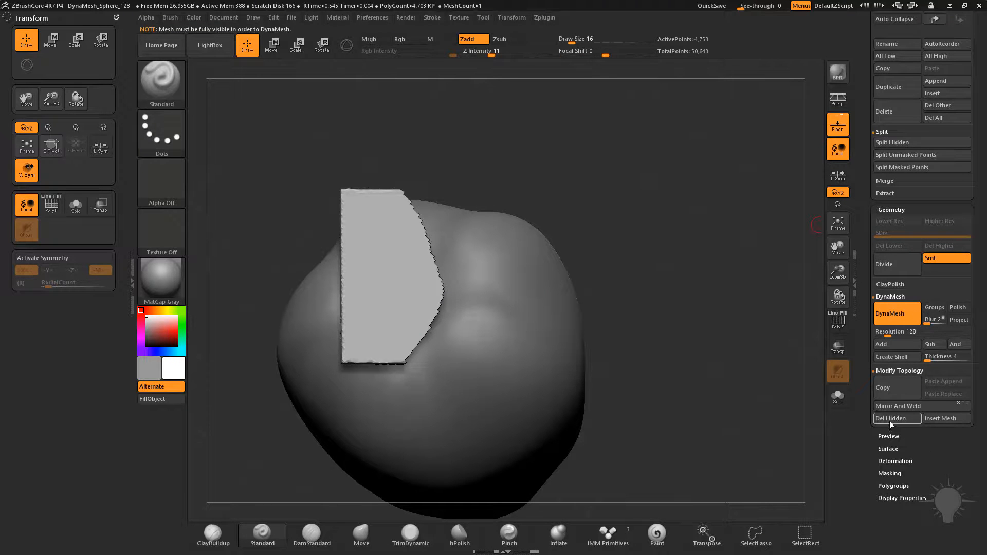
pyautogui.keyDown('ctrl'); pyautogui.moveTo(640, 310); pyautogui.dragTo(646, 202); pyautogui.keyUp('ctrl')
pyautogui.moveTo(676, 236)
pyautogui.mouseDown()
pyautogui.moveTo(617, 224)
pyautogui.moveTo(674, 239)
pyautogui.mouseUp()
# Lasso-hide the slab's opposite side to leave a pointed leaf outline, then delete the hidden part and DynaMesh the leaf
pyautogui.hotkey('ctrl', 'shift')
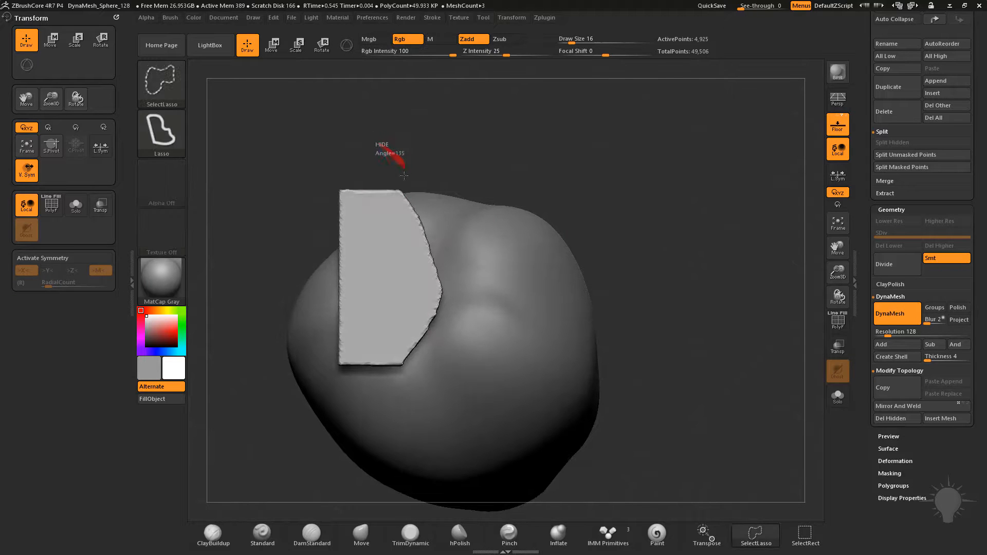
pyautogui.moveTo(396, 194)
pyautogui.keyDown('ctrl'); pyautogui.keyDown('shift'); pyautogui.mouseDown()
pyautogui.moveTo(355, 267)
pyautogui.moveTo(383, 355)
pyautogui.moveTo(243, 411)
pyautogui.moveTo(257, 401)
pyautogui.mouseUp(); pyautogui.keyUp('shift'); pyautogui.keyUp('ctrl')
pyautogui.moveTo(654, 252); pyautogui.dragTo(683, 216)
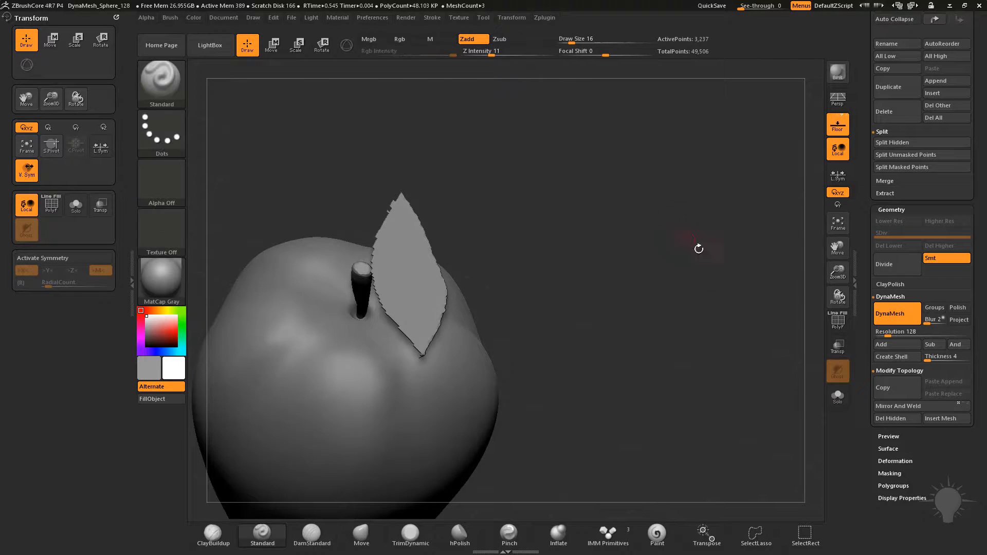
pyautogui.click(889, 418)
pyautogui.moveTo(688, 294)
pyautogui.keyDown('ctrl'); pyautogui.mouseDown()
pyautogui.moveTo(581, 214)
pyautogui.moveTo(627, 242)
pyautogui.moveTo(584, 234)
pyautogui.moveTo(430, 286)
pyautogui.moveTo(464, 268)
pyautogui.mouseUp(); pyautogui.keyUp('ctrl')
# Adjust the leaf's outline with the Move brush
pyautogui.press('b')
pyautogui.press('m')
pyautogui.press('v')
pyautogui.moveTo(591, 267); pyautogui.dragTo(459, 273)
# Switch to the Standard brush, even out the leaf's jagged edges and set the draw size to 14
pyautogui.press('b')
pyautogui.press('s')
pyautogui.press('t')
pyautogui.press('s')
pyautogui.moveTo(457, 273); pyautogui.dragTo(437, 273)
pyautogui.moveTo(360, 241)
pyautogui.mouseDown()
pyautogui.moveTo(447, 230)
pyautogui.moveTo(427, 325)
pyautogui.moveTo(458, 273)
pyautogui.moveTo(462, 316)
pyautogui.mouseUp()
pyautogui.keyDown('alt'); pyautogui.moveTo(639, 273); pyautogui.dragTo(624, 292); pyautogui.keyUp('alt')
pyautogui.press('s')
pyautogui.moveTo(440, 270); pyautogui.dragTo(427, 249)
pyautogui.press('s')
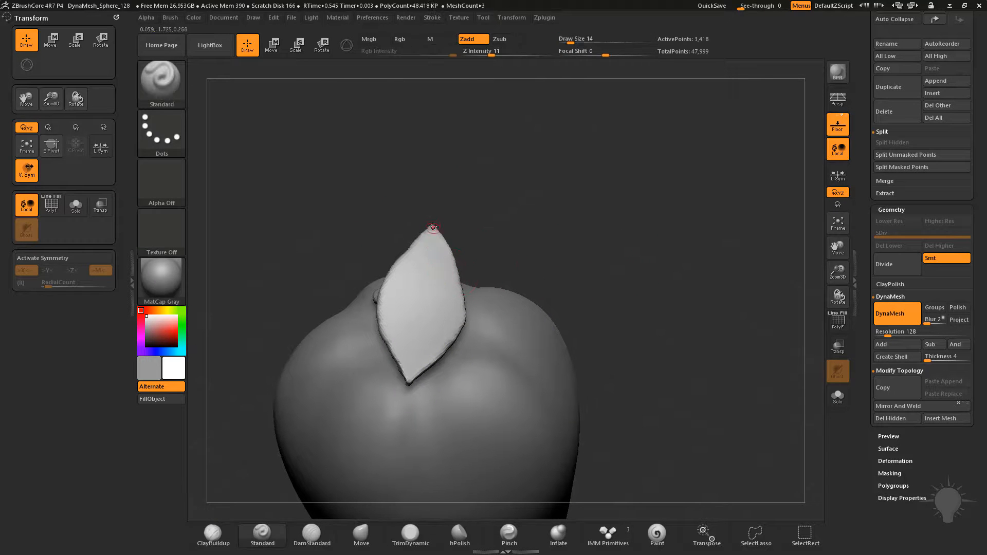
# Raise the Standard brush's LazyRadius to about 34 in the Lazy Mouse settings
pyautogui.click(432, 17)
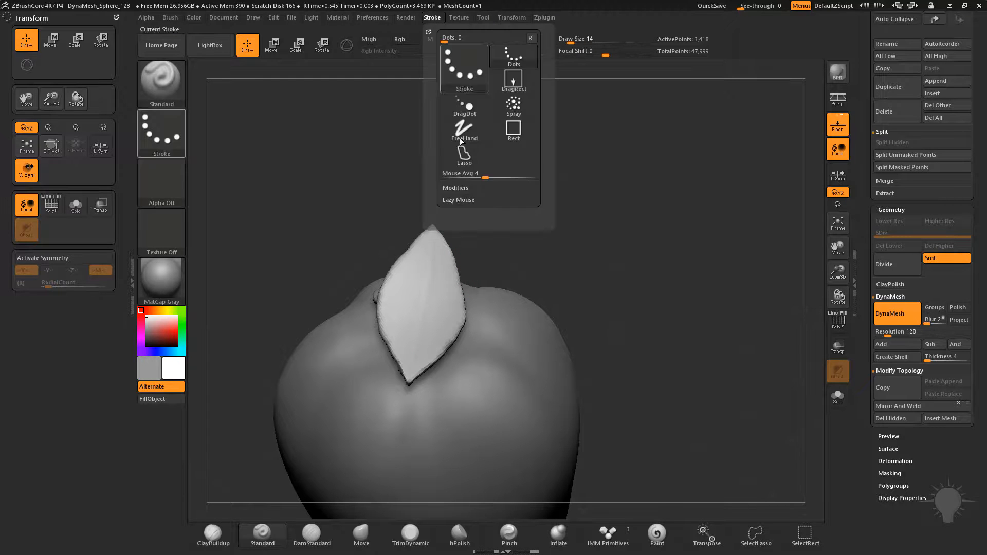
pyautogui.click(457, 200)
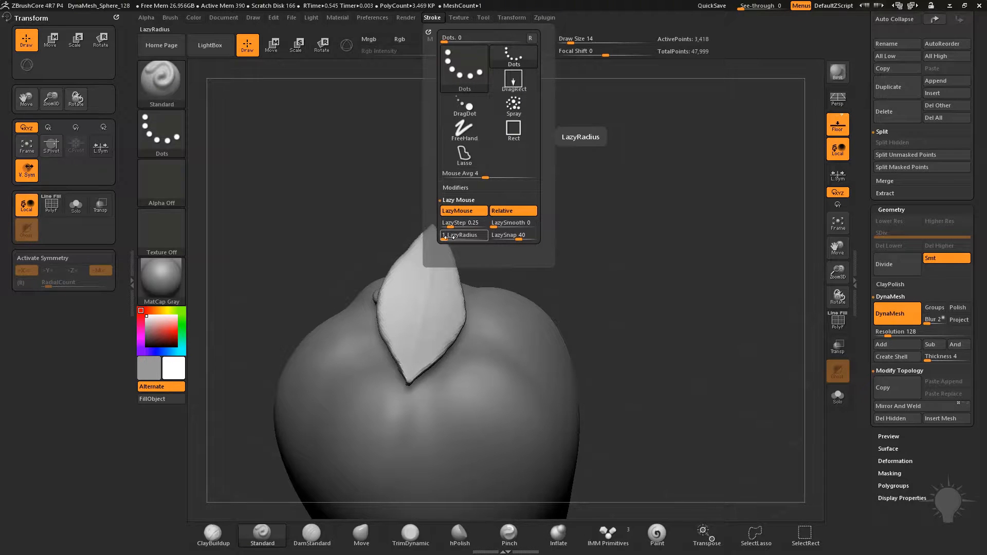
pyautogui.moveTo(444, 238); pyautogui.dragTo(460, 237)
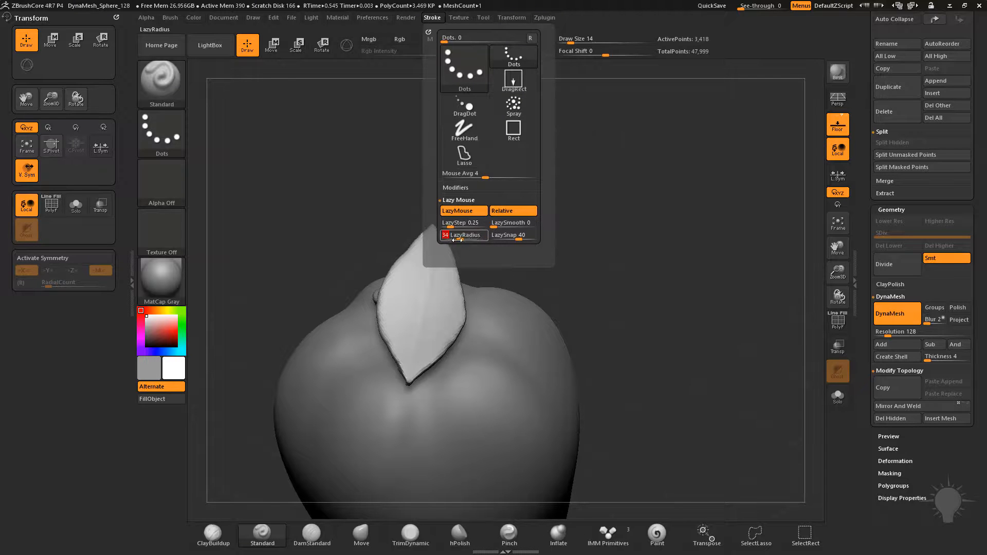
pyautogui.click(454, 239)
# Draw a central vein along the leaf from tip to base with the Standard brush at draw size 22
pyautogui.keyDown('alt'); pyautogui.moveTo(613, 237); pyautogui.dragTo(603, 207); pyautogui.keyUp('alt')
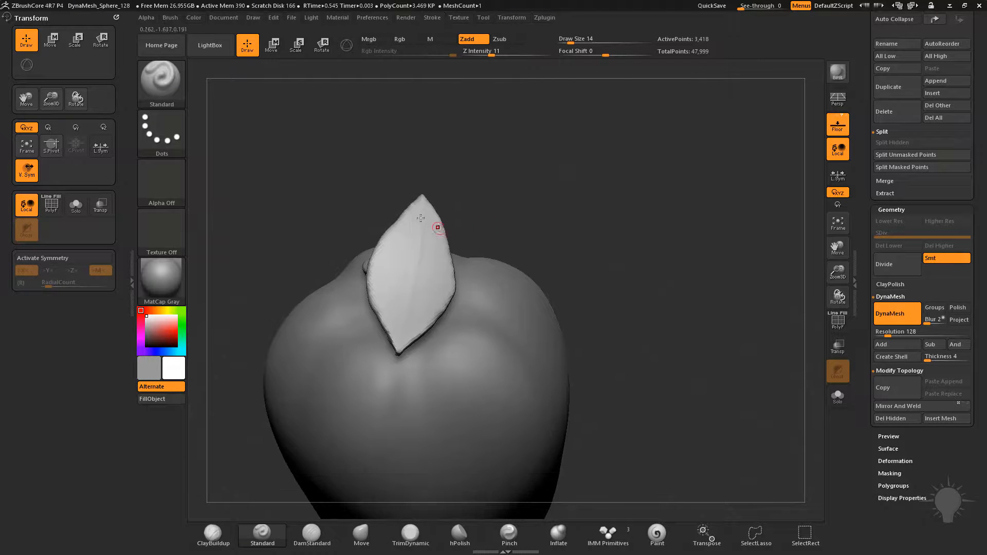
pyautogui.moveTo(469, 229); pyautogui.dragTo(431, 206)
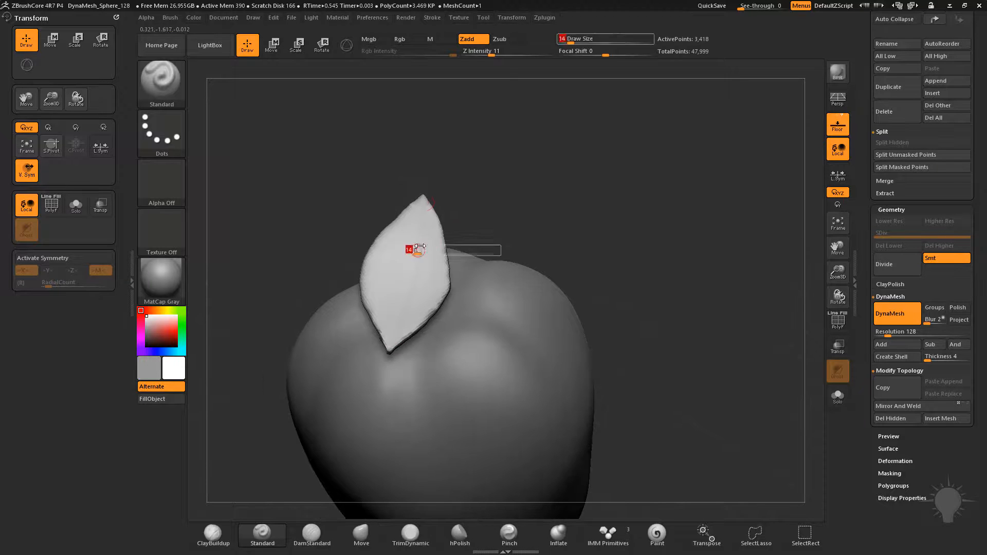
pyautogui.moveTo(395, 352); pyautogui.dragTo(442, 329)
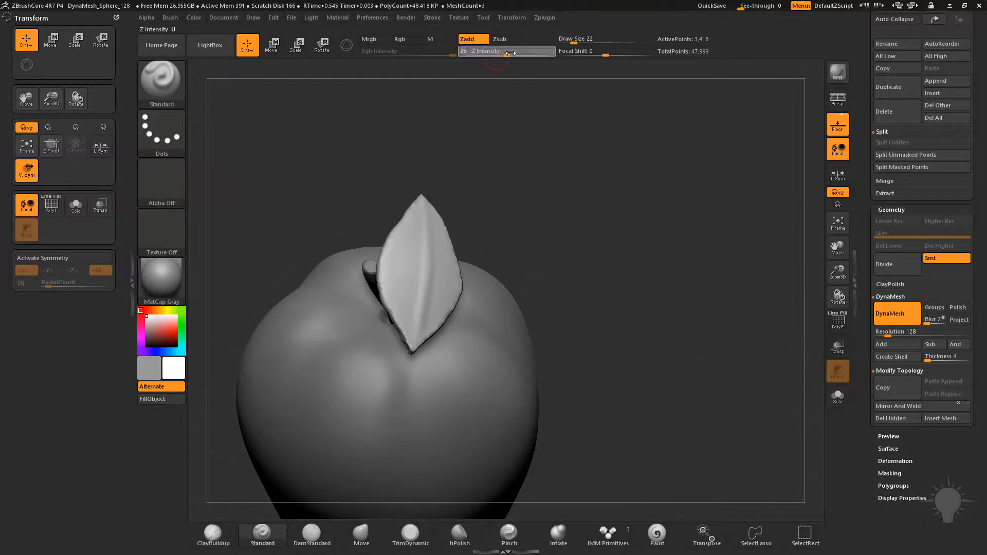
# Set Z Intensity to 33 and strengthen the leaf's central vein with further strokes
pyautogui.moveTo(500, 53); pyautogui.dragTo(515, 54)
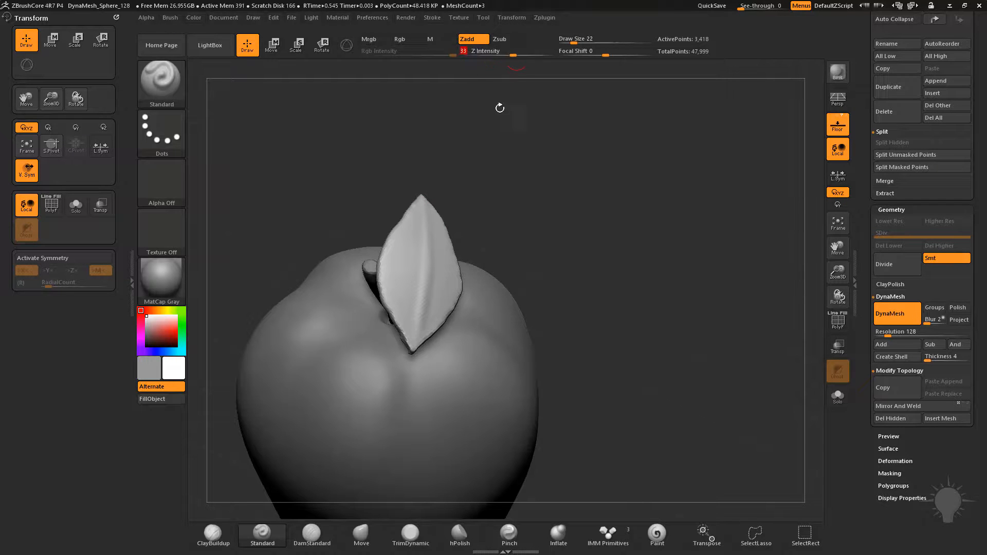
pyautogui.moveTo(432, 228); pyautogui.dragTo(415, 225)
pyautogui.moveTo(421, 347)
pyautogui.mouseDown()
pyautogui.moveTo(428, 241)
pyautogui.moveTo(415, 340)
pyautogui.mouseUp()
pyautogui.moveTo(569, 198)
pyautogui.mouseDown()
pyautogui.moveTo(553, 224)
pyautogui.moveTo(565, 175)
pyautogui.mouseUp()
# Choose the Clay brush and reduce its draw size for working on the leaf
pyautogui.press('b')
pyautogui.press('c')
pyautogui.press('l')
pyautogui.moveTo(555, 211); pyautogui.dragTo(538, 214)
pyautogui.press('[')
# Try to build up the leaf's surfaces with Clay brush strokes, then undo them
pyautogui.moveTo(430, 220); pyautogui.dragTo(486, 224)
pyautogui.moveTo(380, 243)
pyautogui.mouseDown()
pyautogui.moveTo(390, 248)
pyautogui.moveTo(387, 283)
pyautogui.mouseUp()
pyautogui.moveTo(478, 247)
pyautogui.mouseDown()
pyautogui.moveTo(540, 242)
pyautogui.moveTo(558, 257)
pyautogui.mouseUp()
pyautogui.moveTo(529, 297); pyautogui.dragTo(469, 249)
pyautogui.press('ctrl')
pyautogui.hotkey('ctrl', 'z')
pyautogui.hotkey('ctrl', 'z')
pyautogui.moveTo(543, 222); pyautogui.dragTo(437, 246)
# Dock the Brush palette and enable BackfaceMask in the Clay brush's Auto Masking settings
pyautogui.click(116, 18)
pyautogui.click(171, 18)
pyautogui.moveTo(167, 31); pyautogui.dragTo(31, 86)
pyautogui.press('shift')
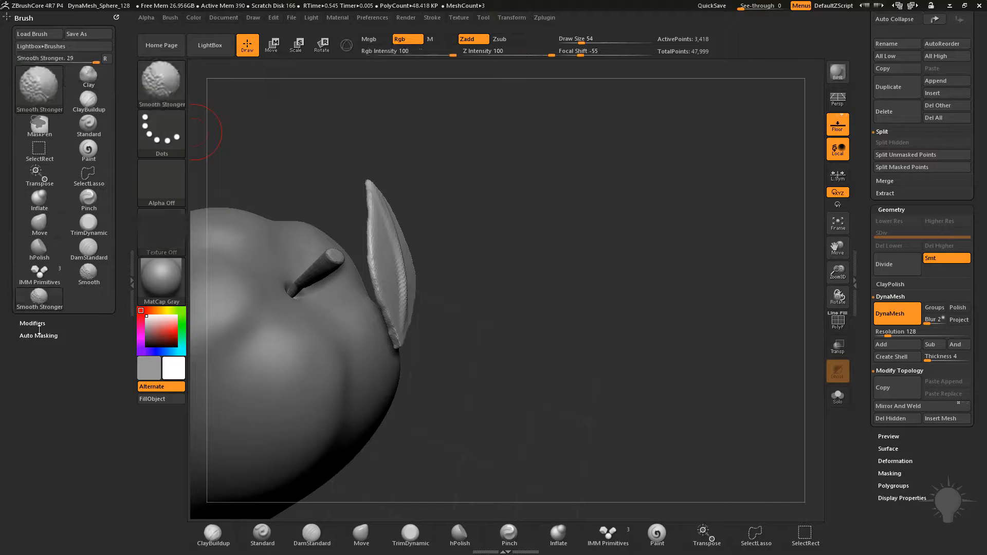
pyautogui.click(41, 337)
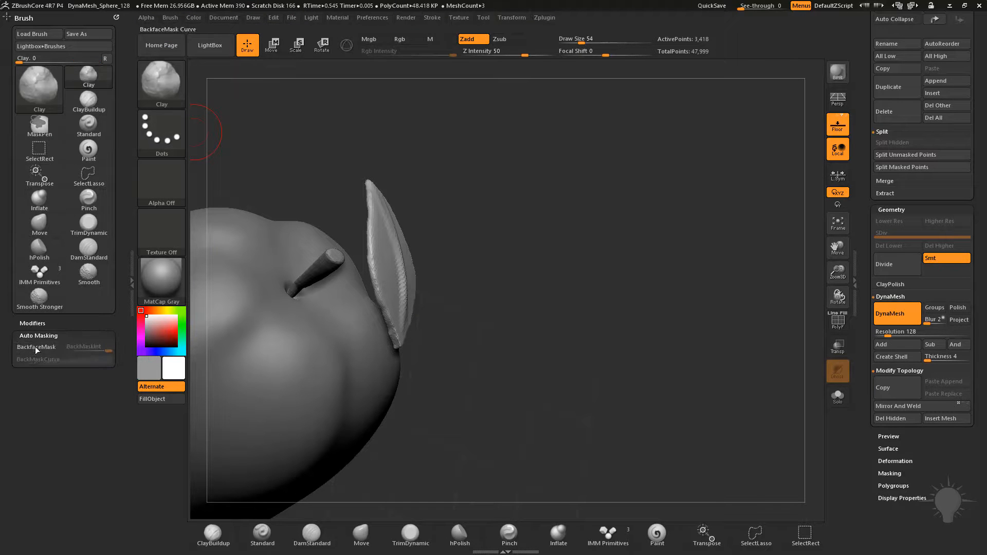
pyautogui.click(36, 347)
# Enlarge the Clay brush to draw size 83 and sculpt the leaf's outer face
pyautogui.moveTo(501, 234)
pyautogui.mouseDown()
pyautogui.moveTo(384, 254)
pyautogui.moveTo(385, 209)
pyautogui.moveTo(397, 288)
pyautogui.mouseUp()
pyautogui.moveTo(488, 205); pyautogui.dragTo(457, 215)
pyautogui.press(']')
pyautogui.press(']')
pyautogui.press(']')
pyautogui.moveTo(393, 219); pyautogui.dragTo(385, 275)
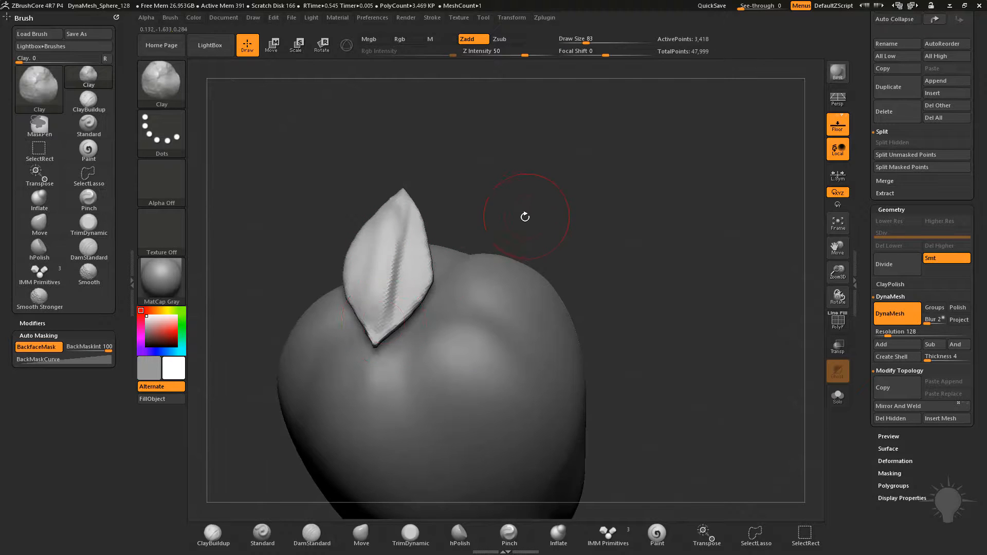
# Choose the Standard brush and enable its BackfaceMask auto masking
pyautogui.press('b')
pyautogui.press('s')
pyautogui.press('t')
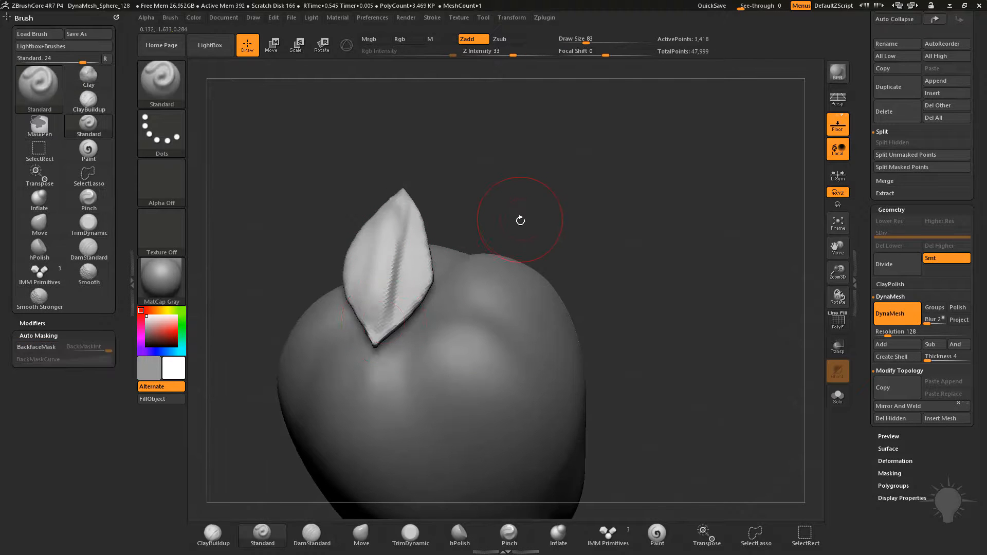
pyautogui.click(41, 348)
pyautogui.moveTo(591, 227)
pyautogui.mouseDown()
pyautogui.moveTo(558, 225)
pyautogui.moveTo(581, 216)
pyautogui.mouseUp()
# Sculpt along the leaf's face with the Clay brush, and isolate the leaf with Solo
pyautogui.press('b')
pyautogui.press('c')
pyautogui.press('l')
pyautogui.moveTo(401, 226)
pyautogui.mouseDown()
pyautogui.moveTo(413, 275)
pyautogui.moveTo(394, 309)
pyautogui.moveTo(395, 283)
pyautogui.mouseUp()
pyautogui.moveTo(622, 218); pyautogui.dragTo(545, 222)
pyautogui.click(838, 395)
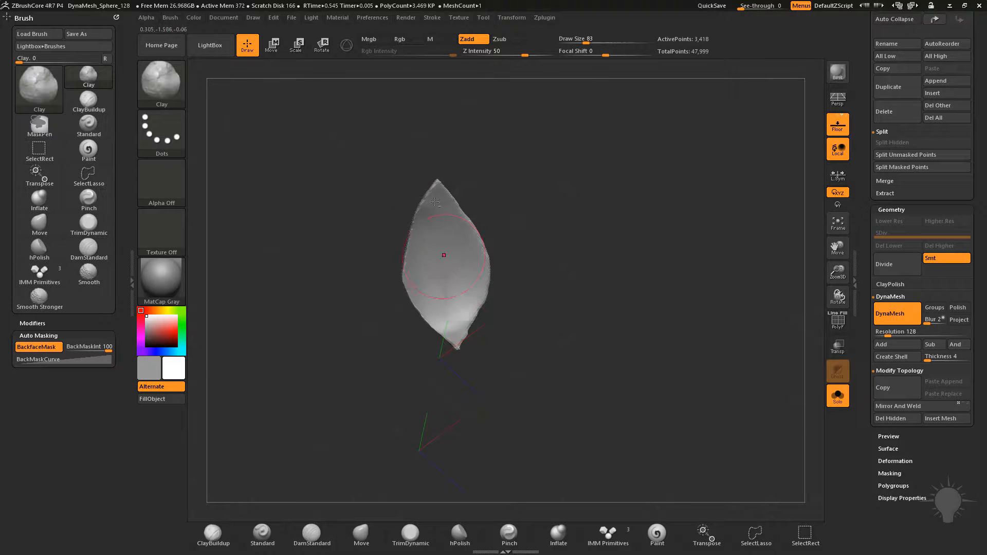
pyautogui.moveTo(626, 264)
pyautogui.mouseDown()
pyautogui.moveTo(603, 192)
pyautogui.moveTo(520, 256)
pyautogui.moveTo(533, 286)
pyautogui.mouseUp()
# Reduce the draw size to 35 and remesh the leaf at a DynaMesh resolution of 256
pyautogui.press('s')
pyautogui.click(524, 290)
pyautogui.click(890, 331)
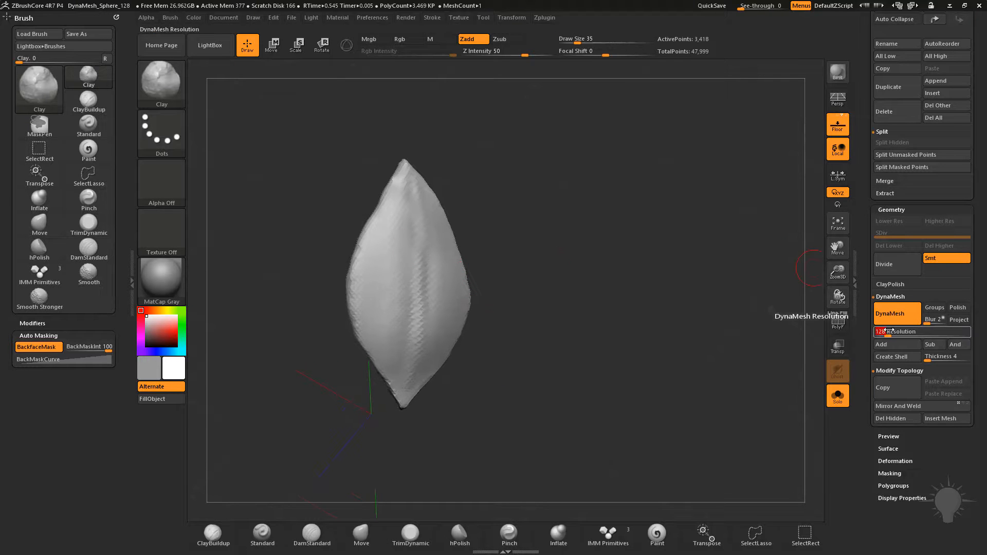
pyautogui.write('256')
pyautogui.press('Return')
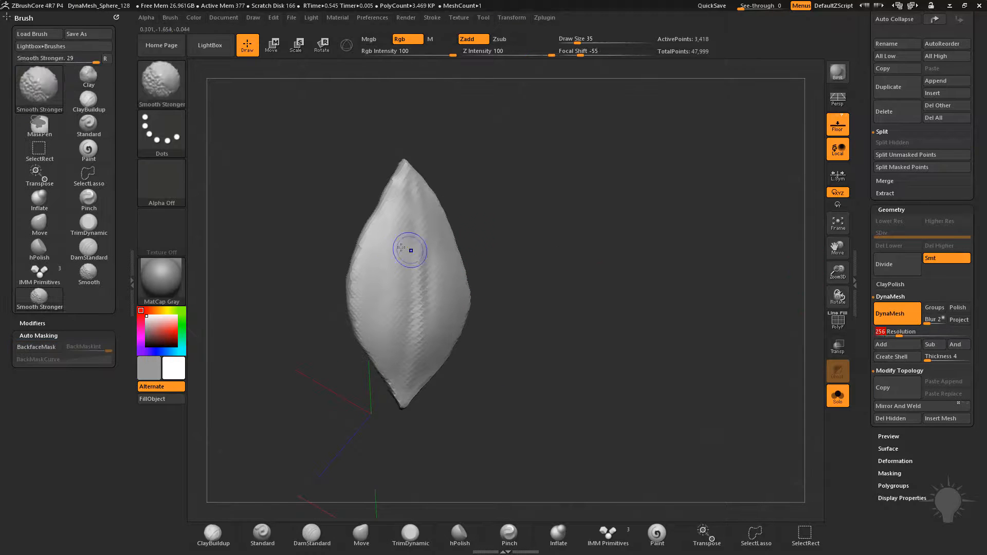
pyautogui.keyDown('ctrl'); pyautogui.moveTo(632, 335); pyautogui.dragTo(578, 308); pyautogui.keyUp('ctrl')
# Smooth the leaf's centre with Smooth Stronger strokes and apply the Smooth deformation to the leaf
pyautogui.moveTo(430, 218); pyautogui.dragTo(399, 214, button='right')
pyautogui.keyDown('shift'); pyautogui.moveTo(399, 213); pyautogui.dragTo(403, 332); pyautogui.keyUp('shift')
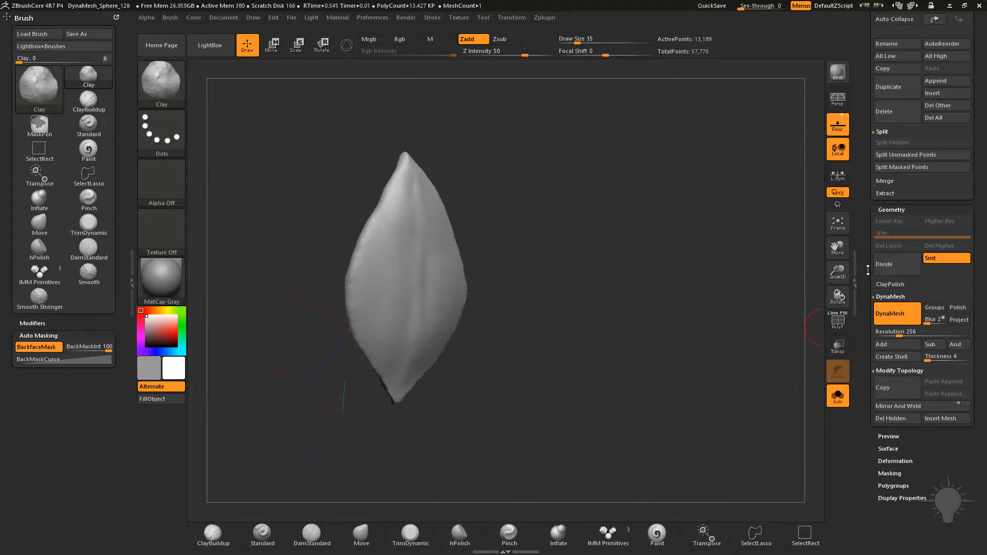
pyautogui.moveTo(861, 379); pyautogui.dragTo(868, 325)
pyautogui.keyDown('shift'); pyautogui.click(889, 328); pyautogui.keyUp('shift')
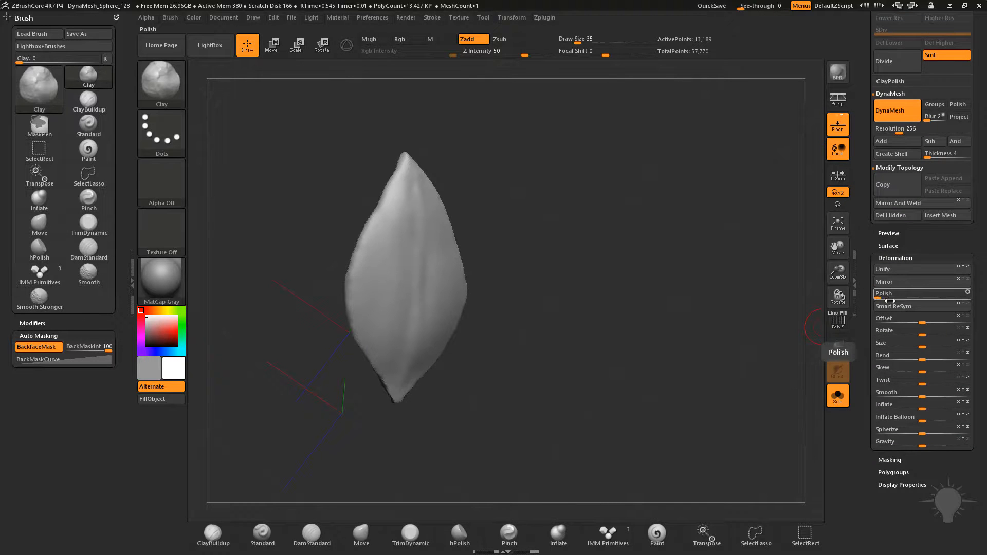
pyautogui.moveTo(924, 395); pyautogui.dragTo(956, 394)
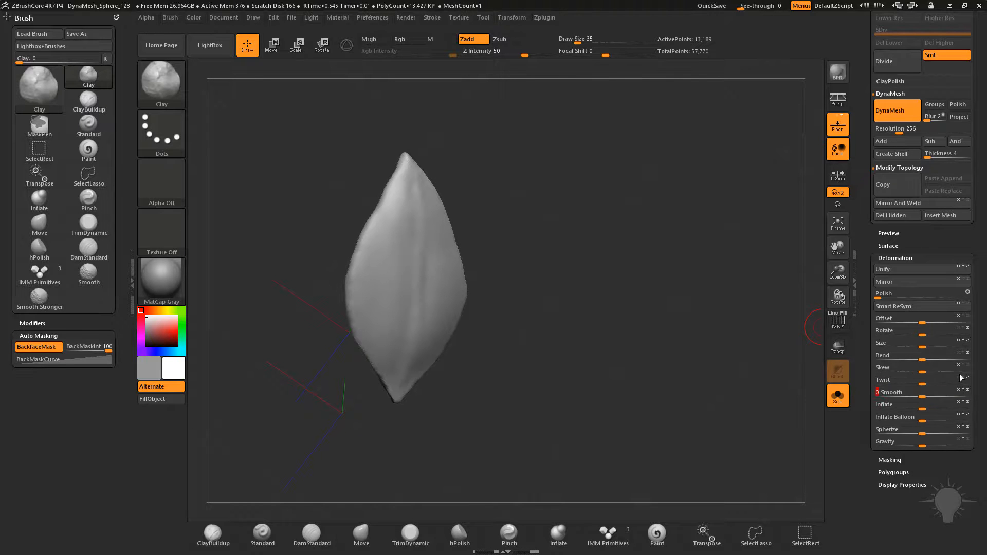
# Refine the leaf's surface on both sides of its centre line with short brush strokes
pyautogui.moveTo(696, 283)
pyautogui.mouseDown()
pyautogui.moveTo(576, 195)
pyautogui.moveTo(591, 202)
pyautogui.moveTo(422, 231)
pyautogui.moveTo(379, 311)
pyautogui.mouseUp()
pyautogui.moveTo(437, 280)
pyautogui.mouseDown()
pyautogui.moveTo(448, 276)
pyautogui.moveTo(355, 287)
pyautogui.mouseUp()
pyautogui.press('2')
pyautogui.moveTo(452, 263)
pyautogui.mouseDown()
pyautogui.moveTo(478, 293)
pyautogui.moveTo(463, 309)
pyautogui.moveTo(424, 276)
pyautogui.mouseUp()
pyautogui.press('s')
pyautogui.moveTo(384, 304); pyautogui.dragTo(379, 303)
pyautogui.moveTo(439, 296); pyautogui.dragTo(455, 308)
pyautogui.moveTo(362, 327); pyautogui.dragTo(420, 309)
pyautogui.moveTo(437, 307)
pyautogui.mouseDown()
pyautogui.moveTo(463, 283)
pyautogui.moveTo(493, 329)
pyautogui.mouseUp()
# Carve side veins into both halves of the leaf with the DamStandard brush at draw size 37
pyautogui.click(311, 535)
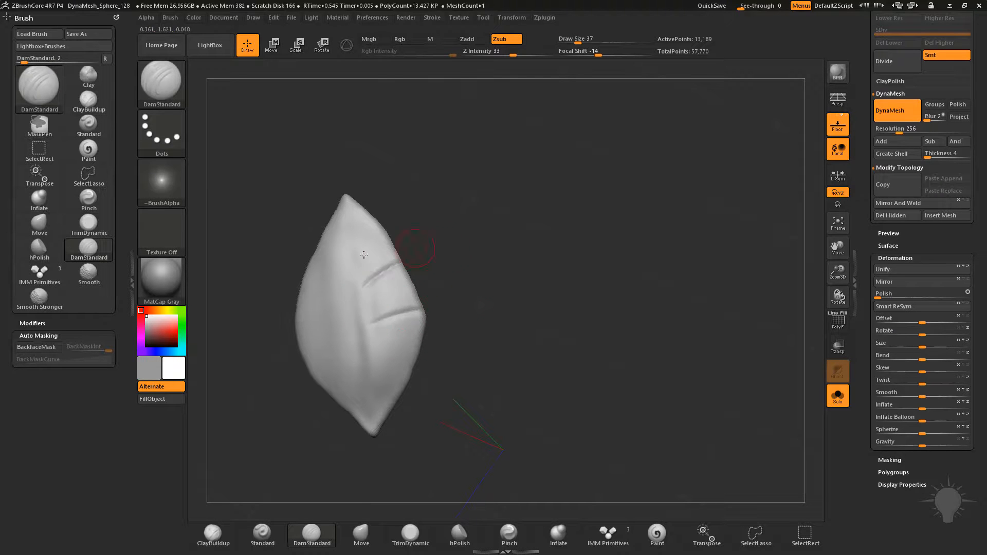
pyautogui.moveTo(458, 223); pyautogui.dragTo(332, 263)
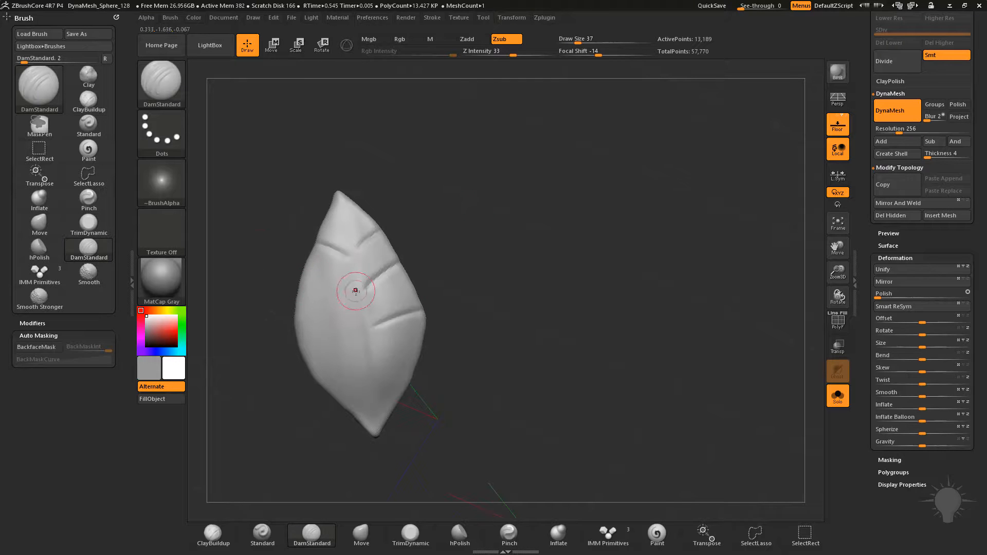
pyautogui.moveTo(366, 370); pyautogui.dragTo(315, 383)
pyautogui.moveTo(448, 352)
pyautogui.mouseDown()
pyautogui.moveTo(449, 328)
pyautogui.moveTo(480, 336)
pyautogui.mouseUp()
# Build up the areas between the leaf's side veins with the Clay brush at draw size 59, and smooth them
pyautogui.press('b')
pyautogui.press('c')
pyautogui.press('l')
pyautogui.press(']')
pyautogui.press(']')
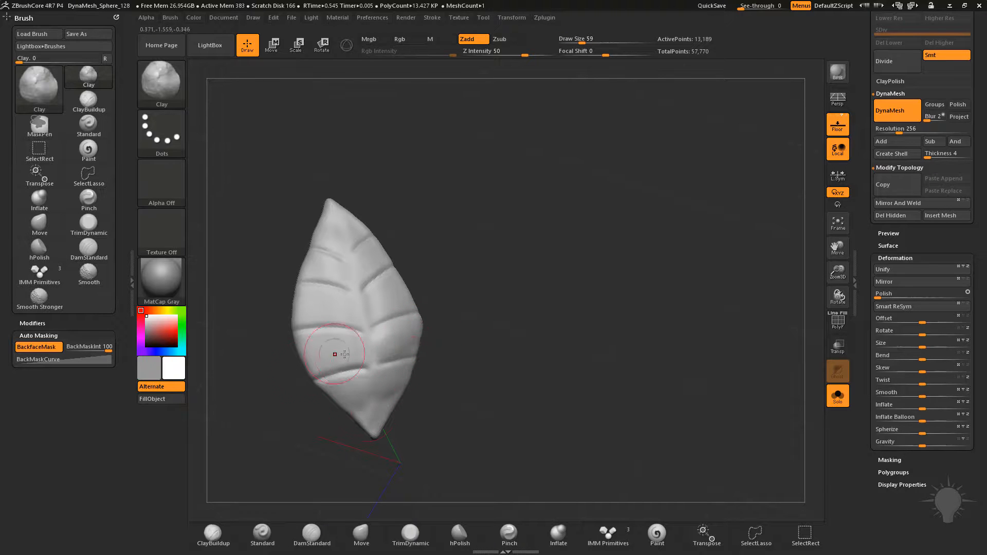
pyautogui.moveTo(425, 246); pyautogui.dragTo(362, 268)
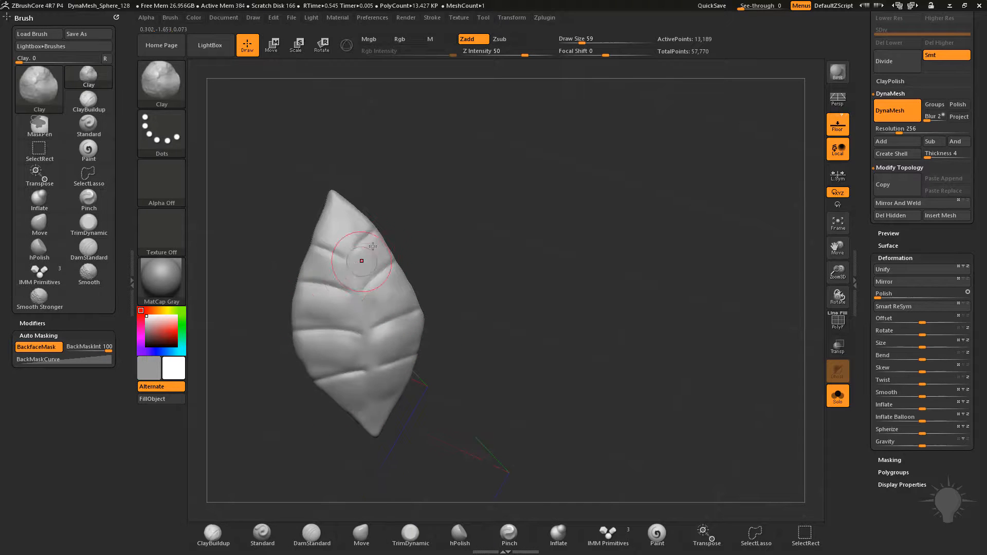
pyautogui.moveTo(488, 232); pyautogui.dragTo(437, 285)
pyautogui.keyDown('shift'); pyautogui.moveTo(329, 251); pyautogui.dragTo(319, 336); pyautogui.keyUp('shift')
pyautogui.moveTo(438, 323)
pyautogui.mouseDown()
pyautogui.moveTo(485, 335)
pyautogui.moveTo(480, 311)
pyautogui.mouseUp()
# Raise a narrow midrib along the leaf's centre line with a smaller brush and smooth it
pyautogui.press('2')
pyautogui.moveTo(373, 270); pyautogui.dragTo(361, 269)
pyautogui.moveTo(434, 251); pyautogui.dragTo(410, 277)
pyautogui.moveTo(462, 334)
pyautogui.mouseDown()
pyautogui.moveTo(494, 309)
pyautogui.moveTo(500, 275)
pyautogui.moveTo(487, 296)
pyautogui.moveTo(465, 257)
pyautogui.mouseUp()
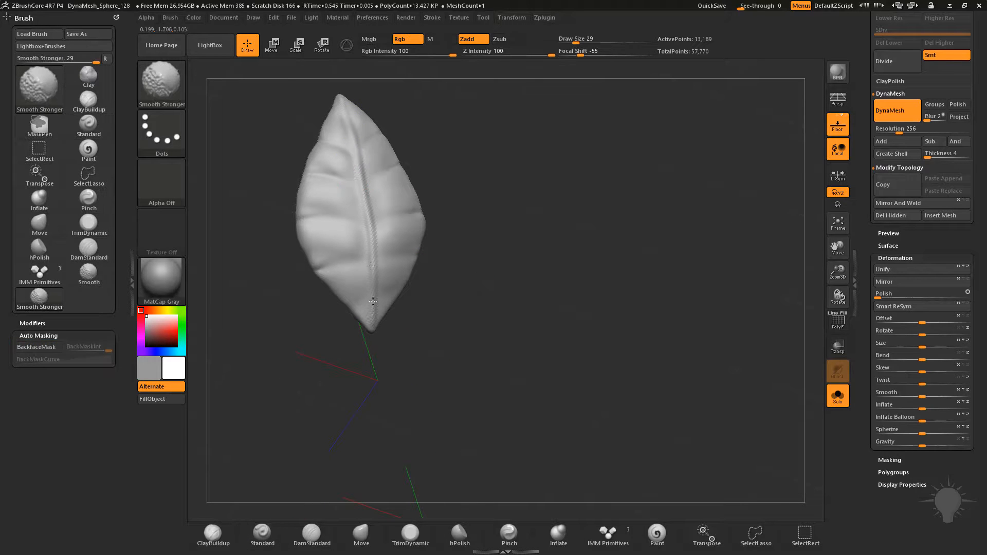
pyautogui.moveTo(462, 309); pyautogui.dragTo(389, 298)
# Change the MaskPen brush's stroke type from Lasso to Dots
pyautogui.press('ctrl')
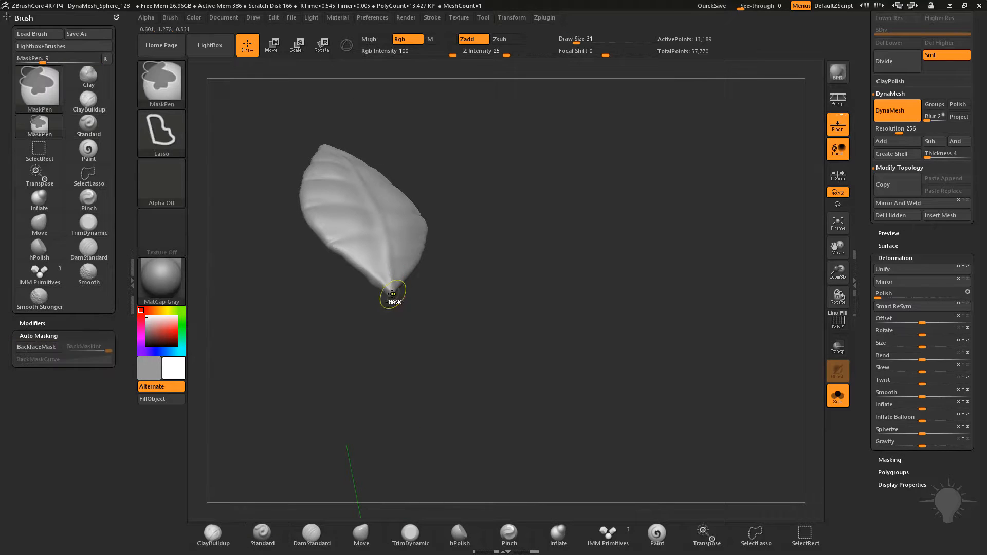
pyautogui.click(169, 79)
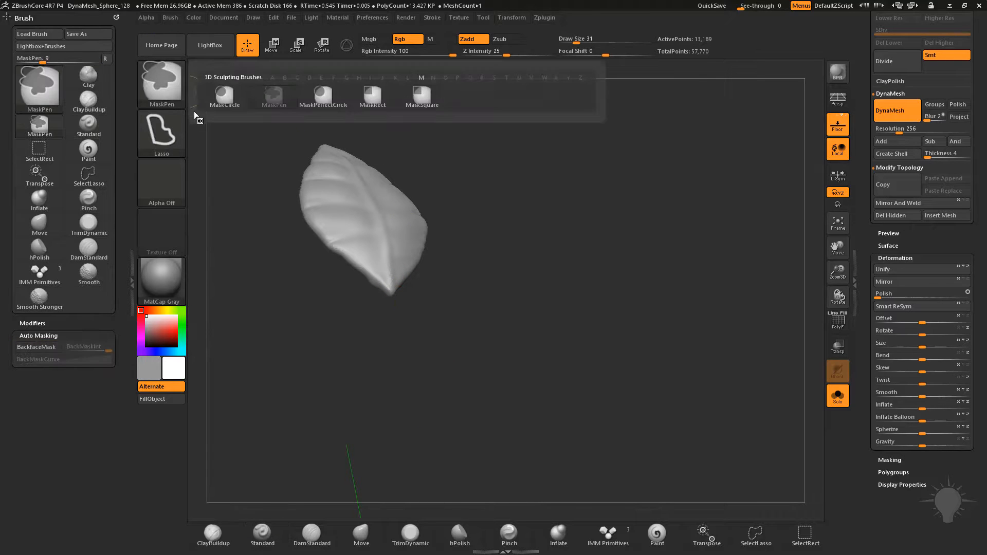
pyautogui.click(169, 136)
pyautogui.click(237, 146)
# Mask the leaf around its base and pull the base out into a narrow stalk with the Move tool
pyautogui.moveTo(489, 216)
pyautogui.mouseDown()
pyautogui.moveTo(503, 253)
pyautogui.moveTo(433, 370)
pyautogui.moveTo(389, 376)
pyautogui.mouseUp()
pyautogui.moveTo(553, 339)
pyautogui.mouseDown()
pyautogui.moveTo(585, 341)
pyautogui.moveTo(512, 328)
pyautogui.mouseUp()
pyautogui.press('w')
pyautogui.moveTo(393, 301); pyautogui.dragTo(522, 329)
pyautogui.press('q')
pyautogui.moveTo(650, 304); pyautogui.dragTo(663, 293)
# Show the whole apple again, and rotate and move the leaf so its stalk meets the stem's base
pyautogui.hotkey('ctrl', 'shift', 's')
pyautogui.moveTo(668, 258); pyautogui.dragTo(647, 200)
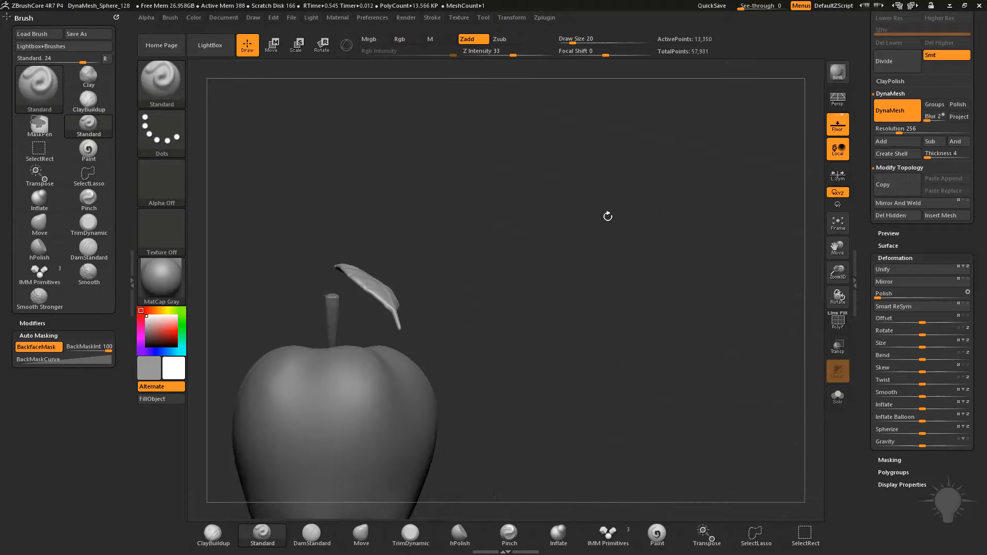
pyautogui.keyDown('alt'); pyautogui.moveTo(487, 222); pyautogui.dragTo(564, 217); pyautogui.keyUp('alt')
pyautogui.press('r')
pyautogui.moveTo(456, 276)
pyautogui.mouseDown()
pyautogui.moveTo(507, 203)
pyautogui.moveTo(550, 163)
pyautogui.mouseUp()
pyautogui.moveTo(587, 262); pyautogui.dragTo(611, 220)
pyautogui.press('w')
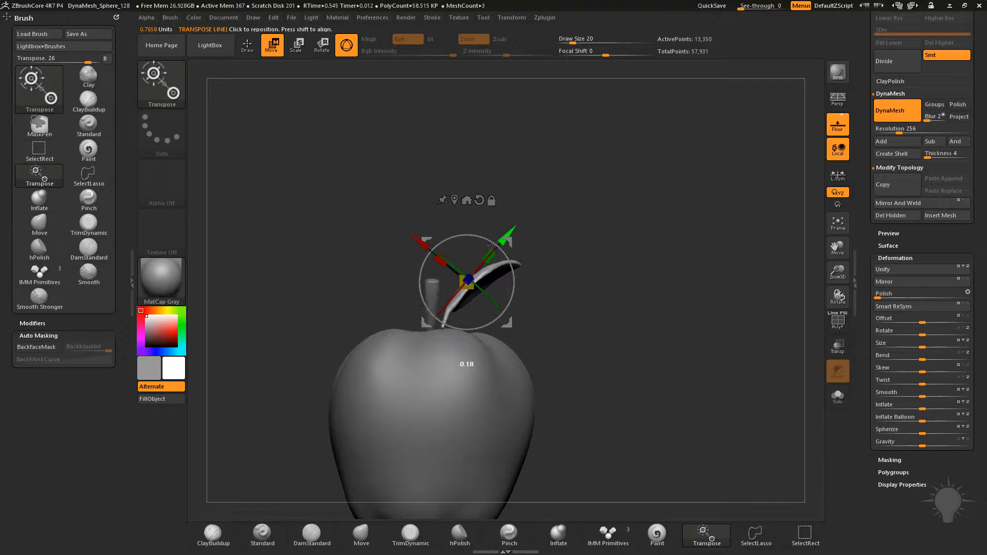
pyautogui.moveTo(606, 222); pyautogui.dragTo(566, 227)
pyautogui.moveTo(447, 243); pyautogui.dragTo(513, 216)
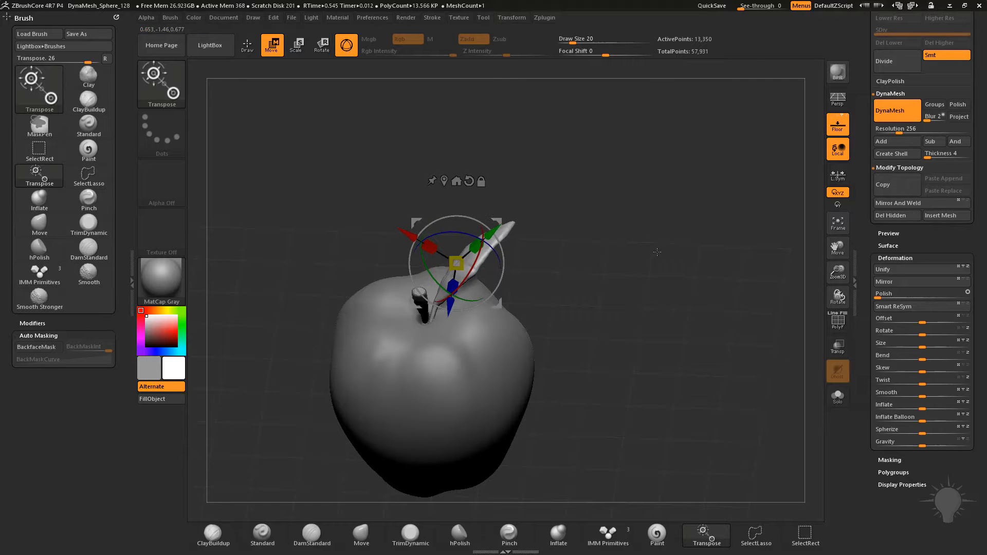
# Return to Draw mode and make the apple body the active mesh
pyautogui.press('q')
pyautogui.moveTo(638, 283)
pyautogui.mouseDown()
pyautogui.moveTo(650, 256)
pyautogui.moveTo(621, 273)
pyautogui.mouseUp()
pyautogui.moveTo(637, 226)
pyautogui.keyDown('alt'); pyautogui.mouseDown()
pyautogui.moveTo(654, 252)
pyautogui.moveTo(535, 286)
pyautogui.mouseUp(); pyautogui.keyUp('alt')
pyautogui.keyDown('alt'); pyautogui.click(506, 304); pyautogui.keyUp('alt')
pyautogui.moveTo(617, 249); pyautogui.dragTo(632, 263)
pyautogui.moveTo(565, 306); pyautogui.dragTo(523, 345)
pyautogui.moveTo(597, 305); pyautogui.dragTo(631, 289)
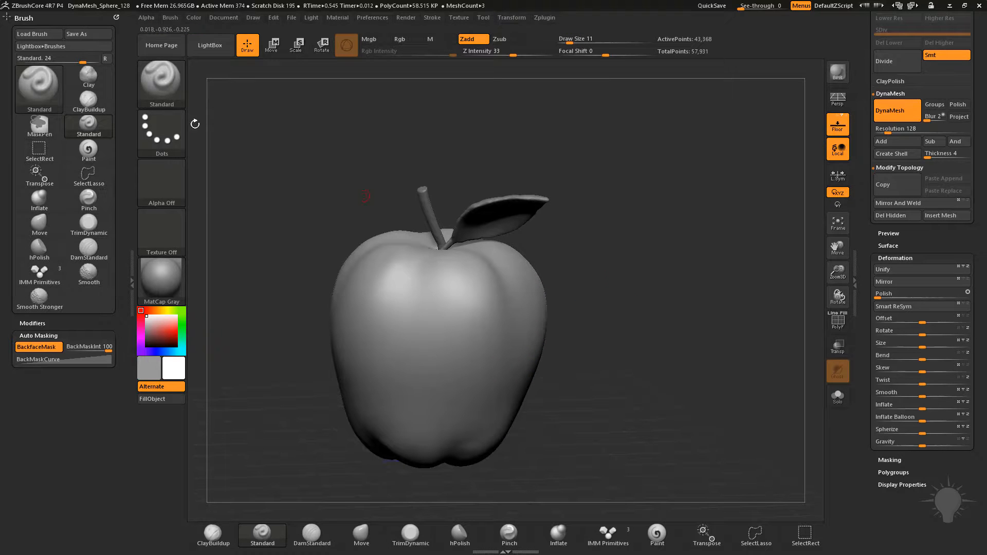
pyautogui.click(176, 78)
pyautogui.press(',')
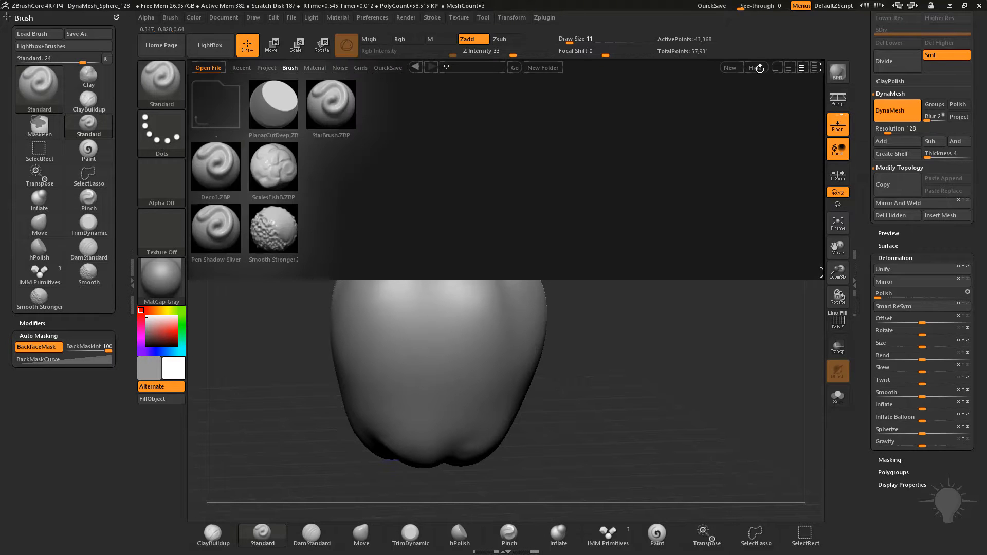
pyautogui.press(',')
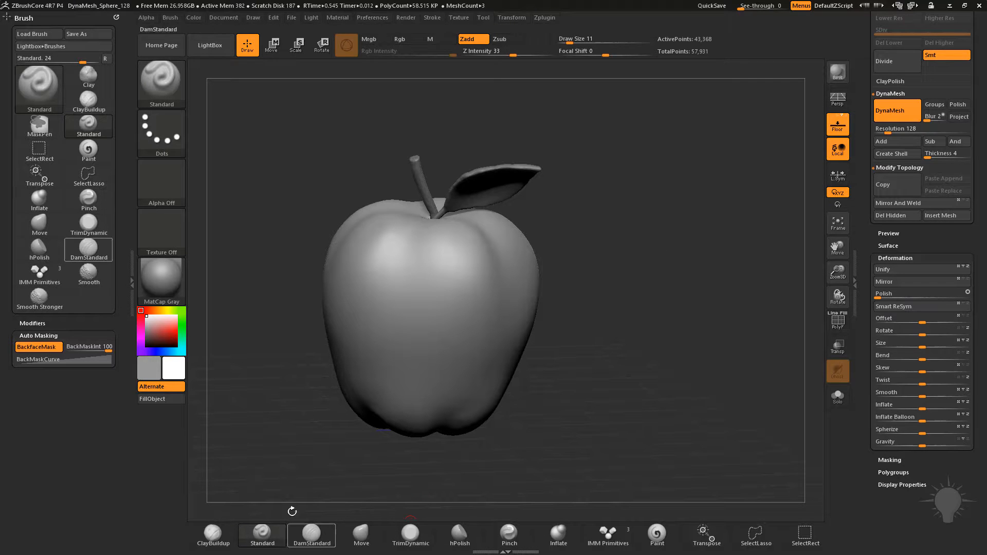
# Try to carve bites around the apple's middle with large ClayBuildup strokes
pyautogui.click(214, 534)
pyautogui.keyDown('alt'); pyautogui.moveTo(560, 262); pyautogui.dragTo(554, 301); pyautogui.keyUp('alt')
pyautogui.moveTo(468, 344); pyautogui.dragTo(453, 344)
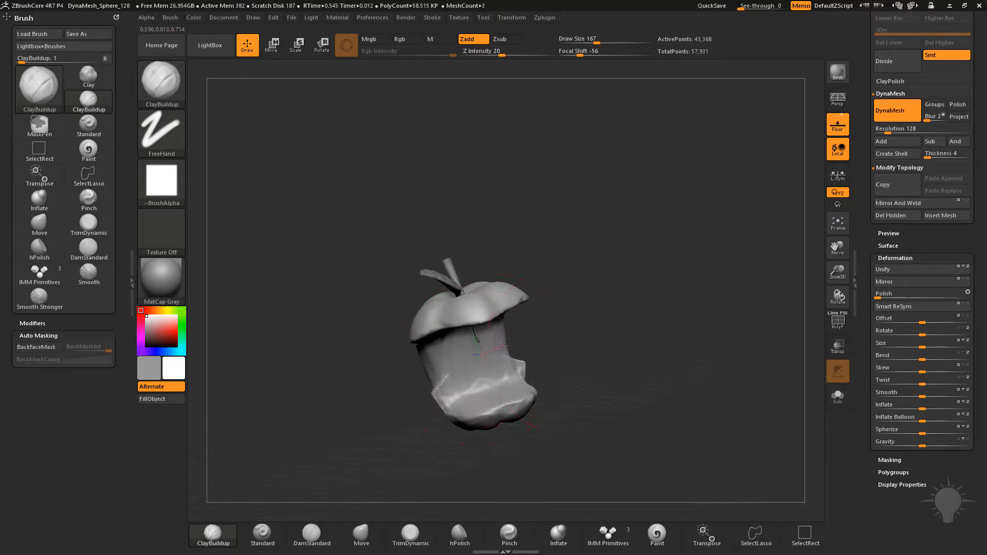
pyautogui.moveTo(504, 345); pyautogui.dragTo(593, 333)
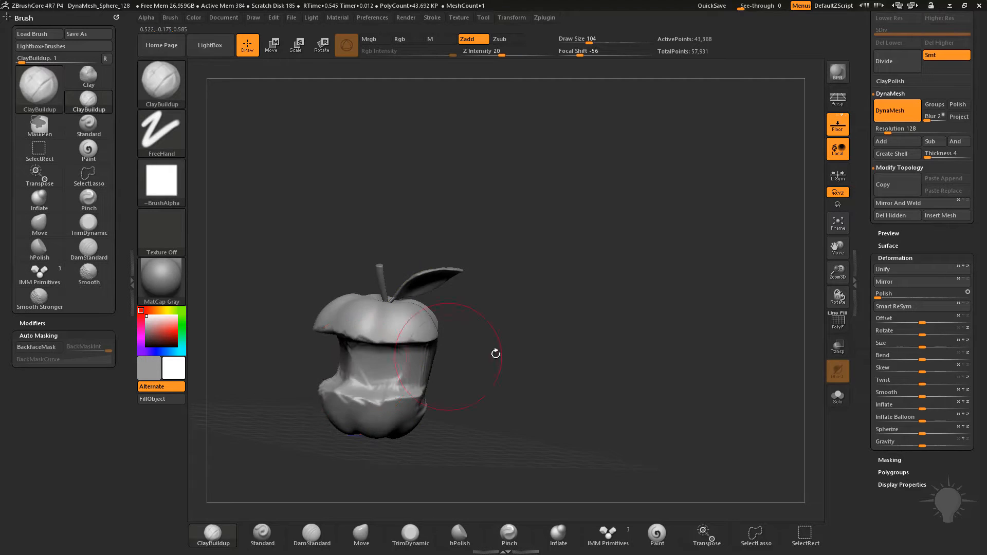
pyautogui.moveTo(496, 353)
pyautogui.mouseDown()
pyautogui.moveTo(420, 360)
pyautogui.moveTo(454, 333)
pyautogui.moveTo(528, 360)
pyautogui.moveTo(575, 292)
pyautogui.mouseUp()
pyautogui.moveTo(465, 329); pyautogui.dragTo(596, 299)
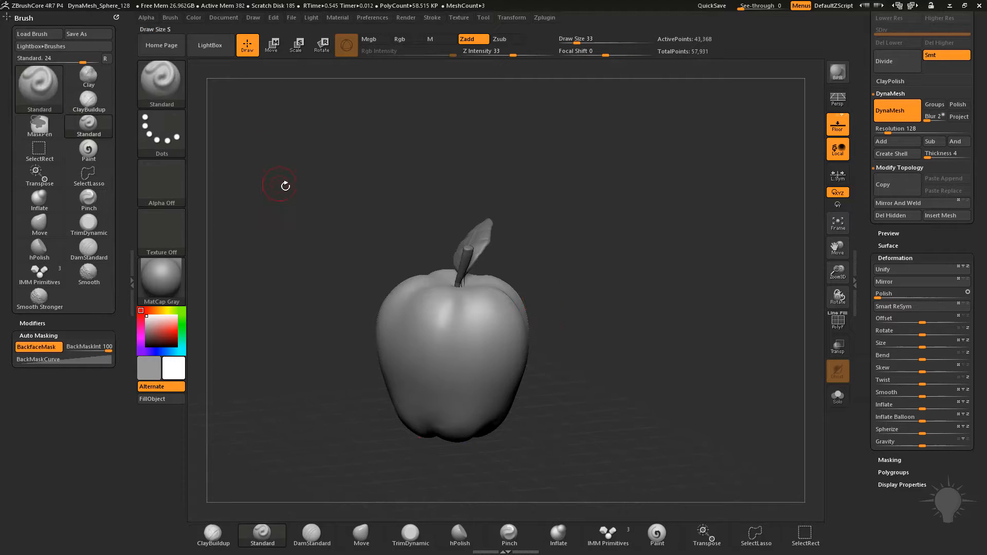
# Set up radial symmetry around the Y axis with a RadialCount of 30, and dock the Transform palette
pyautogui.moveTo(284, 185); pyautogui.dragTo(476, 363)
pyautogui.moveTo(634, 278); pyautogui.dragTo(537, 268)
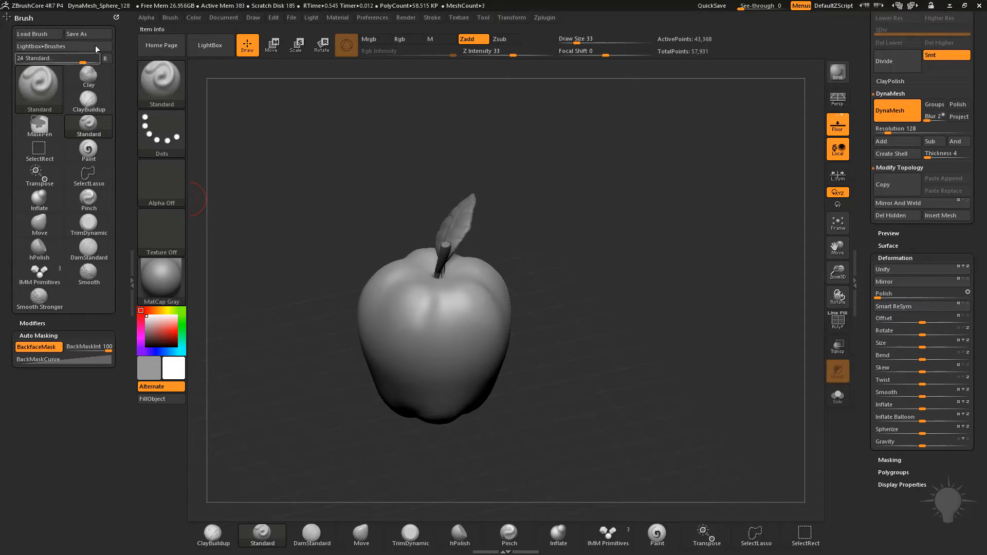
pyautogui.click(508, 18)
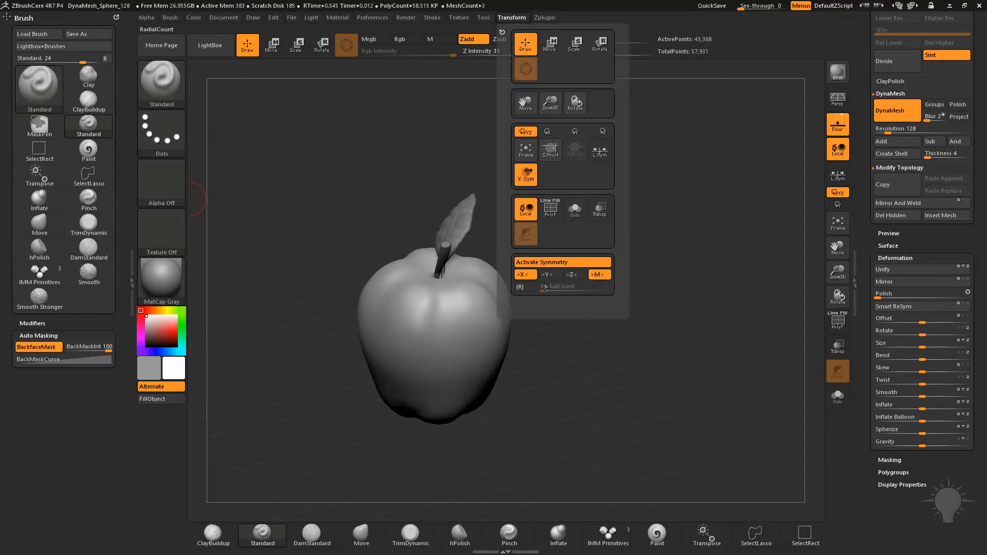
pyautogui.click(548, 276)
pyautogui.click(530, 276)
pyautogui.click(533, 287)
pyautogui.keyDown('alt'); pyautogui.moveTo(592, 332); pyautogui.dragTo(258, 243); pyautogui.keyUp('alt')
pyautogui.click(504, 21)
pyautogui.moveTo(504, 23); pyautogui.dragTo(67, 89)
pyautogui.moveTo(550, 291)
pyautogui.mouseDown()
pyautogui.moveTo(574, 299)
pyautogui.moveTo(407, 306)
pyautogui.moveTo(403, 270)
pyautogui.moveTo(406, 291)
pyautogui.mouseUp()
# Carve a ring-shaped waist around the apple's middle with the ClayBuildup brush at draw size 59
pyautogui.click(208, 540)
pyautogui.moveTo(500, 285)
pyautogui.mouseDown()
pyautogui.moveTo(535, 268)
pyautogui.moveTo(543, 298)
pyautogui.mouseUp()
pyautogui.hotkey('ctrl', 'shift')
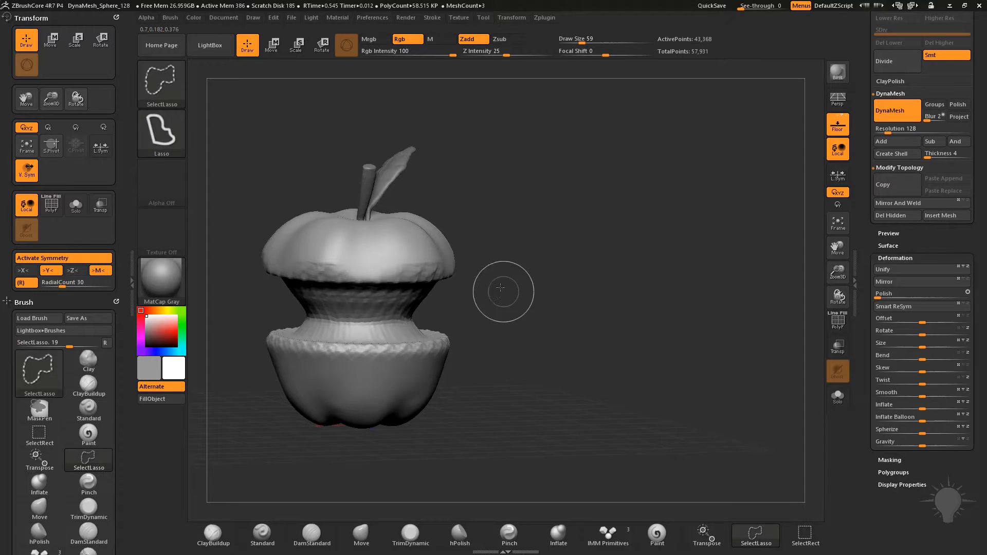
pyautogui.moveTo(433, 275)
pyautogui.keyDown('ctrl'); pyautogui.keyDown('alt'); pyautogui.keyDown('shift'); pyautogui.mouseDown()
pyautogui.moveTo(396, 309)
pyautogui.moveTo(406, 355)
pyautogui.mouseUp(); pyautogui.keyUp('shift'); pyautogui.keyUp('alt'); pyautogui.keyUp('ctrl')
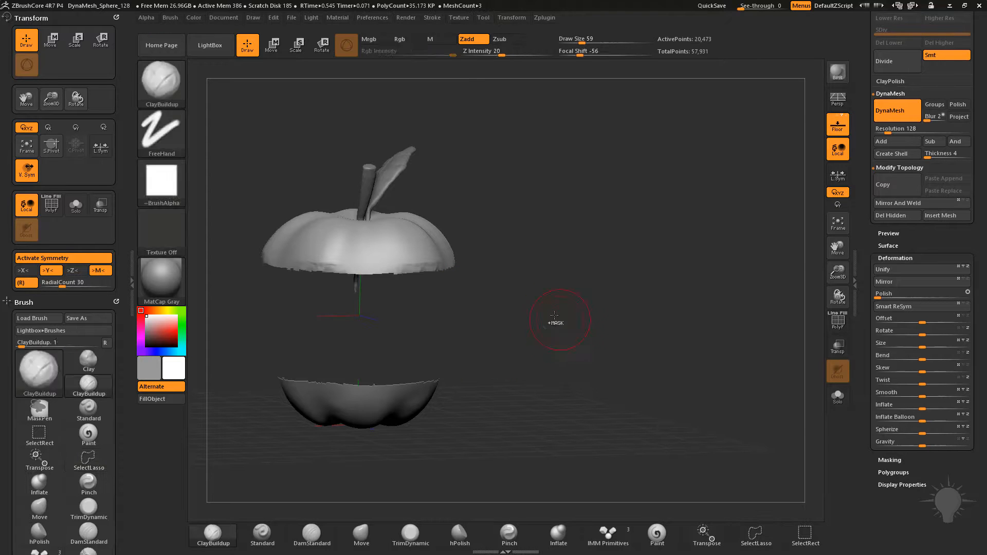
pyautogui.keyDown('ctrl'); pyautogui.keyDown('shift'); pyautogui.click(545, 308); pyautogui.keyUp('shift'); pyautogui.keyUp('ctrl')
# Try to cut a bite from the apple's side by deleting a lasso-hidden area without symmetry and remeshing, then undo it
pyautogui.click(64, 258)
pyautogui.moveTo(483, 269)
pyautogui.mouseDown()
pyautogui.moveTo(406, 270)
pyautogui.moveTo(385, 331)
pyautogui.moveTo(427, 380)
pyautogui.mouseUp()
pyautogui.hotkey('ctrl', 'shift')
pyautogui.moveTo(595, 293)
pyautogui.mouseDown()
pyautogui.moveTo(552, 304)
pyautogui.moveTo(606, 187)
pyautogui.mouseUp()
pyautogui.keyDown('ctrl'); pyautogui.click(652, 265); pyautogui.keyUp('ctrl')
pyautogui.scroll(2, 874, 207)
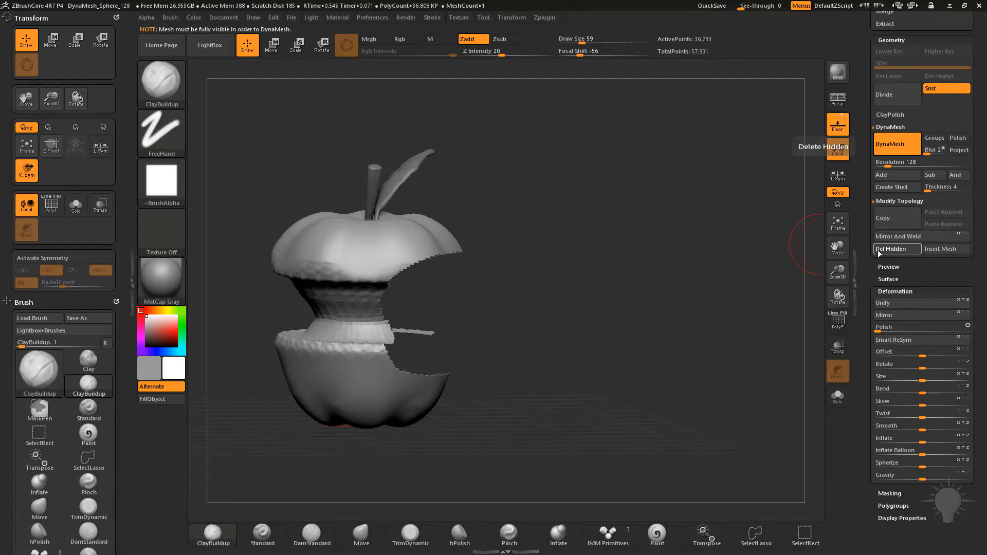
pyautogui.click(896, 248)
pyautogui.keyDown('ctrl'); pyautogui.click(656, 289); pyautogui.keyUp('ctrl')
pyautogui.moveTo(657, 289); pyautogui.dragTo(639, 277)
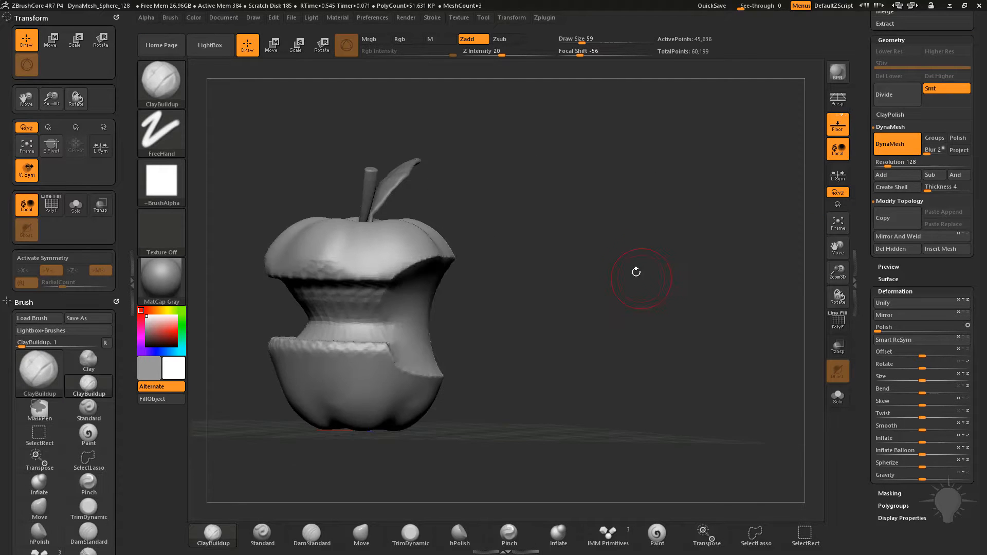
pyautogui.hotkey('ctrl', 'z')
pyautogui.hotkey('ctrl', 'z')
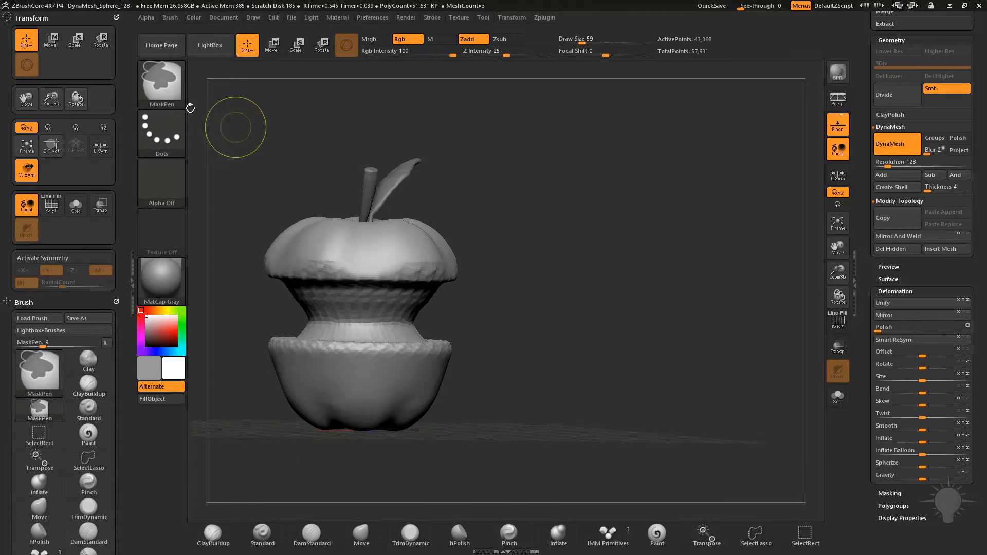
# Set the MaskPen stroke to Lasso, mask an area on the apple's side and invert the mask
pyautogui.hotkey('ctrl', 'b')
pyautogui.click(233, 105)
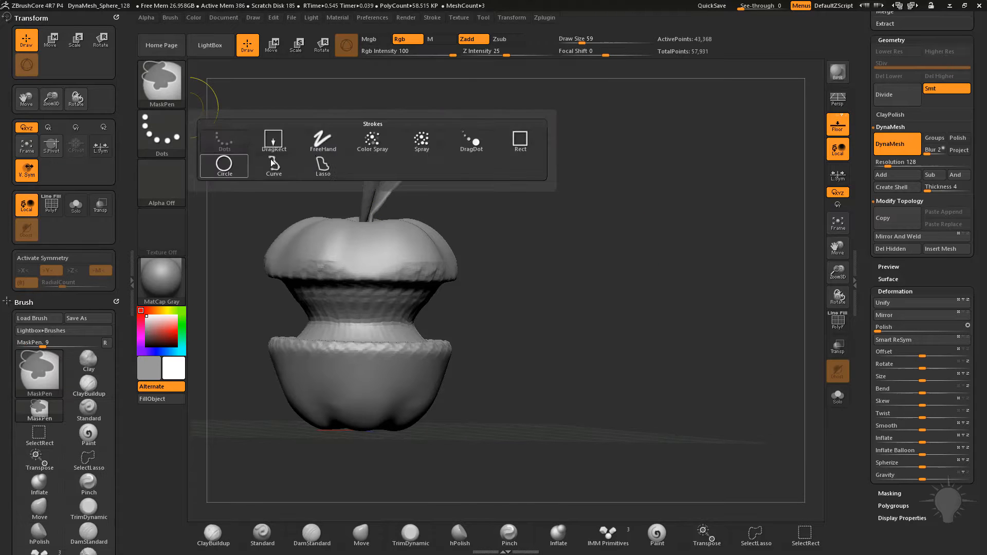
pyautogui.click(323, 166)
pyautogui.moveTo(489, 268)
pyautogui.mouseDown()
pyautogui.moveTo(599, 269)
pyautogui.moveTo(556, 283)
pyautogui.moveTo(461, 268)
pyautogui.moveTo(464, 341)
pyautogui.moveTo(517, 368)
pyautogui.mouseUp()
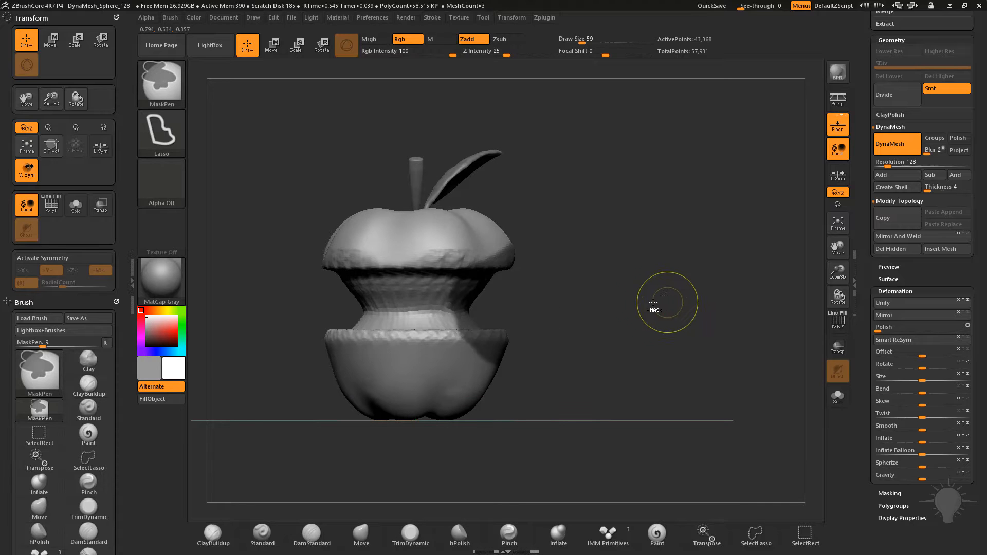
pyautogui.keyDown('ctrl'); pyautogui.click(641, 289); pyautogui.keyUp('ctrl')
# Try to push the unmasked side of the apple inward with the Transpose line
pyautogui.press('w')
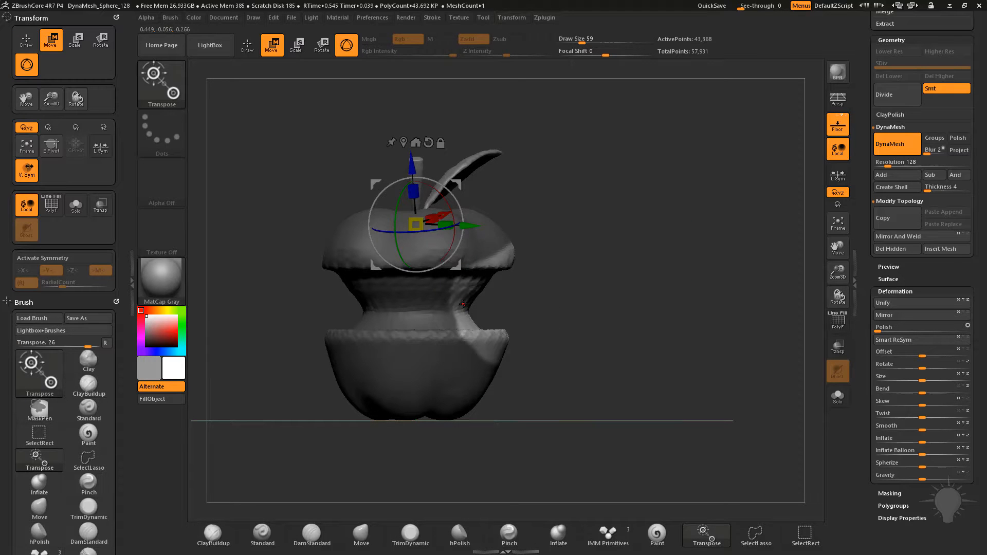
pyautogui.press('y')
pyautogui.click(454, 301)
pyautogui.moveTo(632, 326); pyautogui.dragTo(476, 304)
pyautogui.press('y')
pyautogui.press('y')
pyautogui.press('q')
# Clear the mask, remesh the apple and turn the Y-axis radial symmetry back on
pyautogui.moveTo(674, 265)
pyautogui.mouseDown()
pyautogui.moveTo(671, 234)
pyautogui.moveTo(640, 248)
pyautogui.moveTo(703, 236)
pyautogui.moveTo(687, 208)
pyautogui.moveTo(722, 257)
pyautogui.mouseUp()
pyautogui.moveTo(719, 314); pyautogui.dragTo(256, 337)
pyautogui.moveTo(0, 360); pyautogui.dragTo(2, 288)
pyautogui.click(57, 188)
pyautogui.moveTo(622, 268); pyautogui.dragTo(637, 218)
# Set the ClayBuildup draw size to 74 and carve the apple's waist deeper under the upper rim with radial symmetry
pyautogui.hotkey('alt', 'Tab')
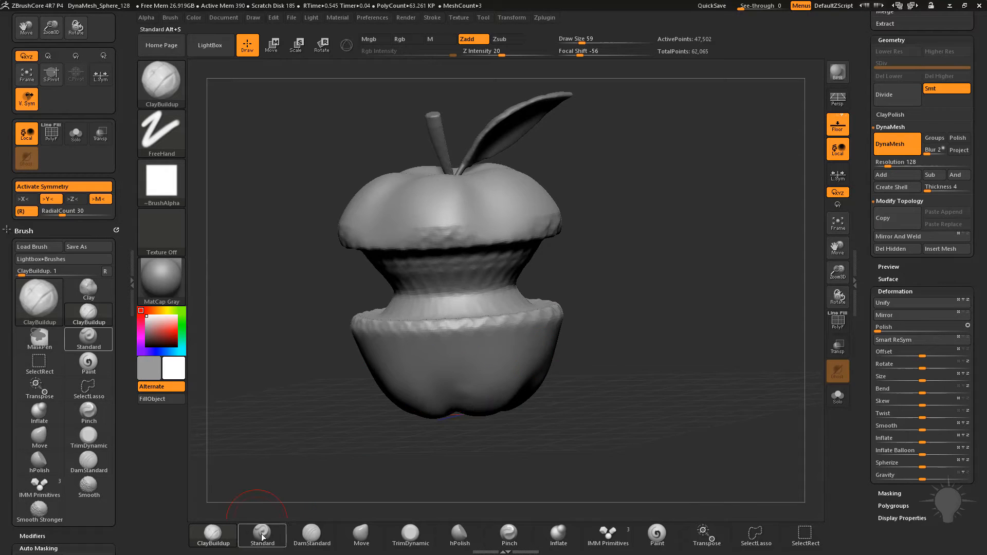
pyautogui.moveTo(625, 273)
pyautogui.mouseDown()
pyautogui.moveTo(609, 253)
pyautogui.moveTo(590, 253)
pyautogui.mouseUp()
pyautogui.press('s')
pyautogui.moveTo(421, 298); pyautogui.dragTo(428, 299)
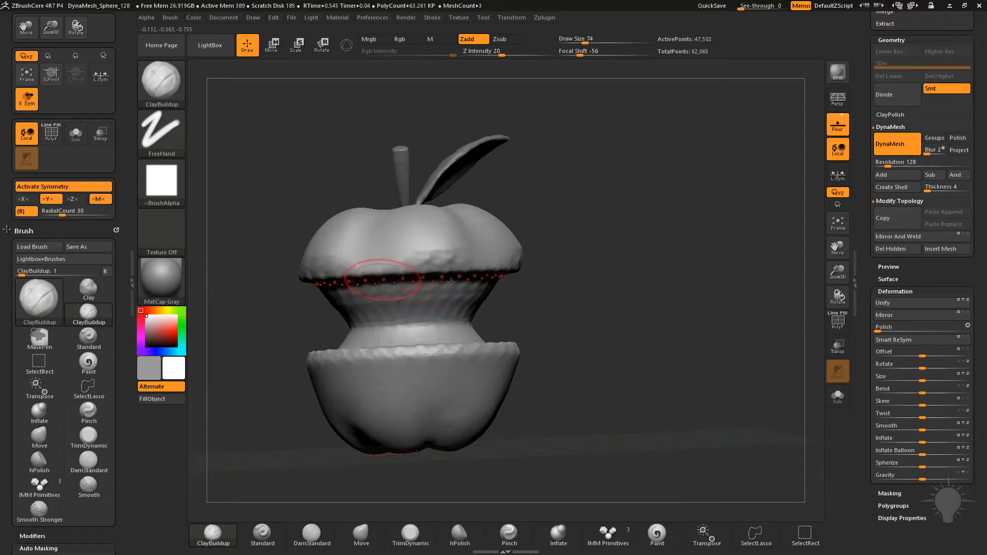
pyautogui.moveTo(494, 302); pyautogui.dragTo(457, 296)
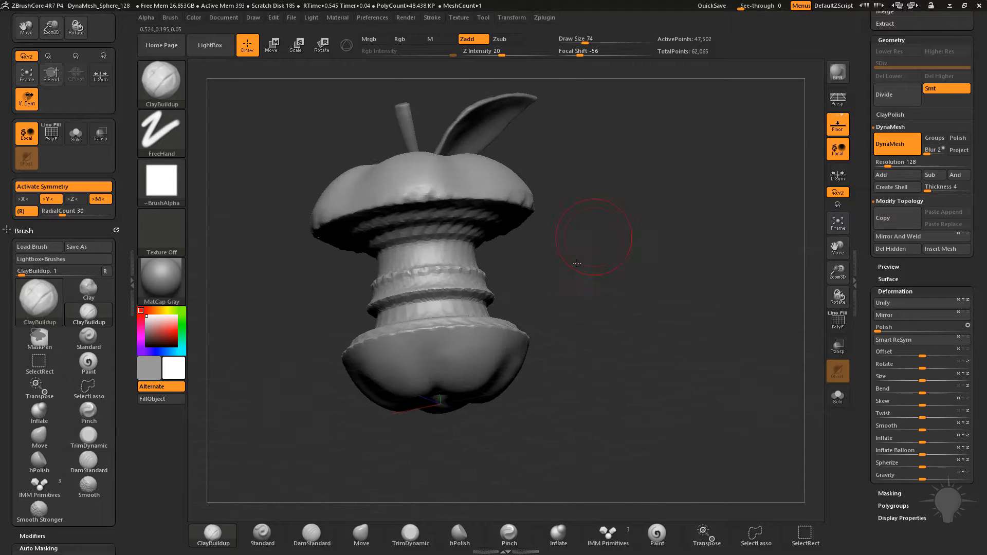
# Smooth the ridges around the core's waist and refine the surfaces beside both rims with radially symmetric ClayBuildup strokes
pyautogui.keyDown('shift'); pyautogui.moveTo(529, 231); pyautogui.dragTo(438, 310); pyautogui.keyUp('shift')
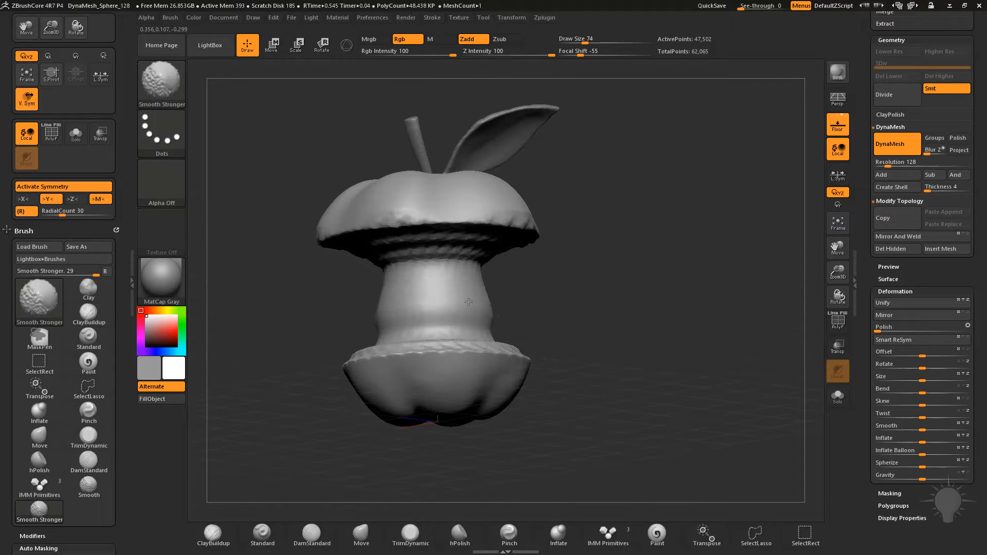
pyautogui.moveTo(476, 249); pyautogui.dragTo(408, 258)
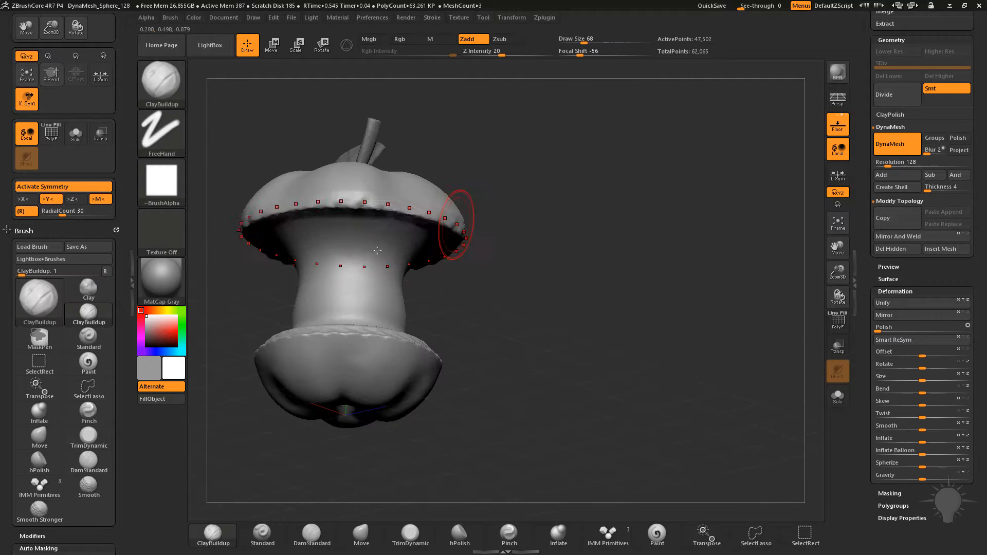
pyautogui.moveTo(456, 226); pyautogui.dragTo(347, 225)
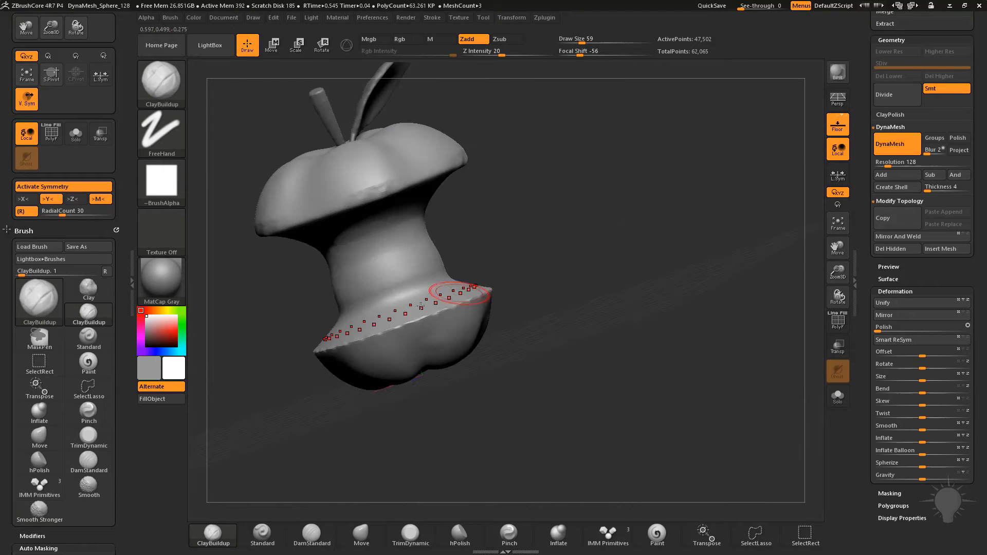
pyautogui.moveTo(521, 258); pyautogui.dragTo(397, 261)
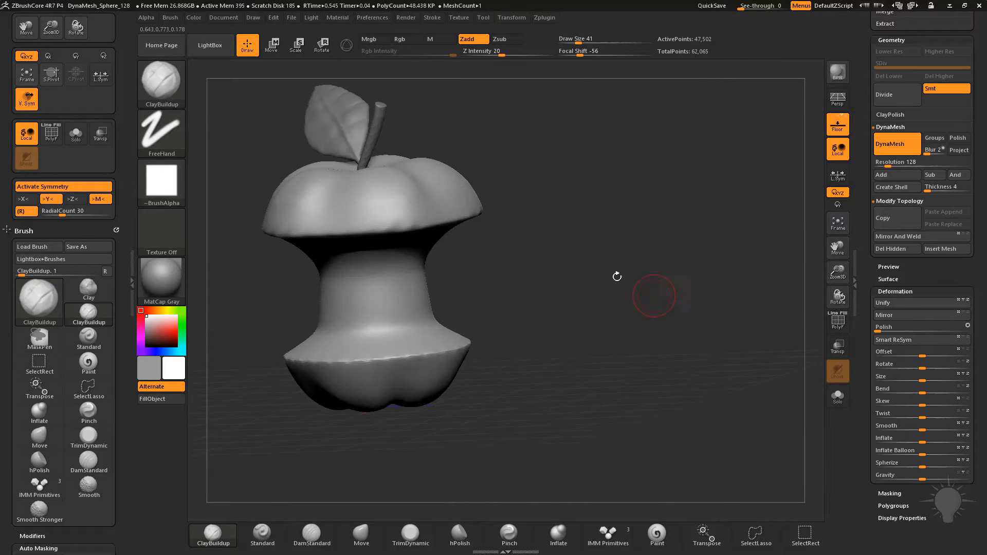
pyautogui.moveTo(639, 286); pyautogui.dragTo(650, 253)
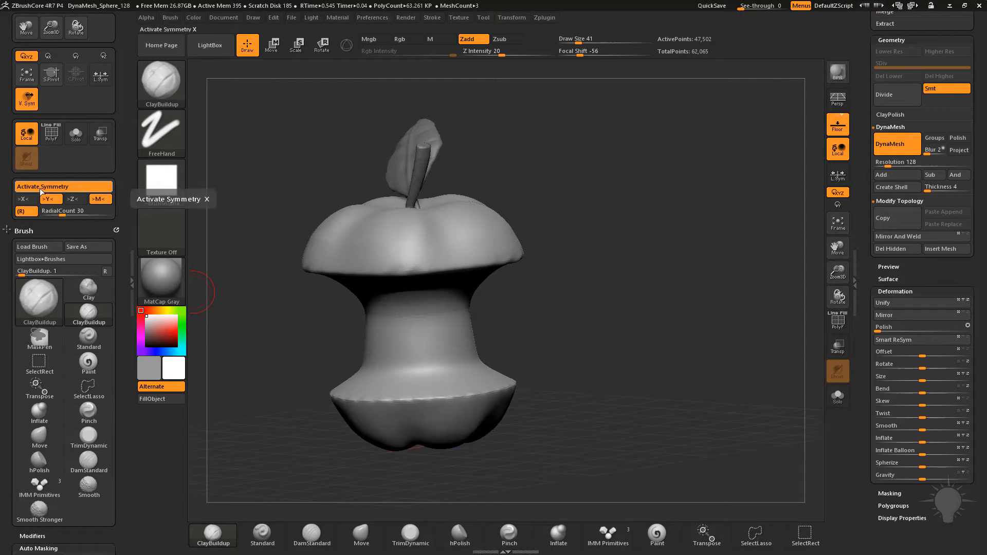
# Turn symmetry off, break up the edge of the upper rim with a shallow notch, and set the Clay brush to draw size 44
pyautogui.press('x')
pyautogui.moveTo(610, 260)
pyautogui.mouseDown()
pyautogui.moveTo(595, 258)
pyautogui.moveTo(591, 239)
pyautogui.moveTo(588, 273)
pyautogui.moveTo(591, 246)
pyautogui.moveTo(538, 251)
pyautogui.moveTo(475, 210)
pyautogui.mouseUp()
pyautogui.press('b')
pyautogui.press('c')
pyautogui.press('l')
pyautogui.press('[')
pyautogui.press('[')
pyautogui.press('[')
pyautogui.press('[')
pyautogui.press('[')
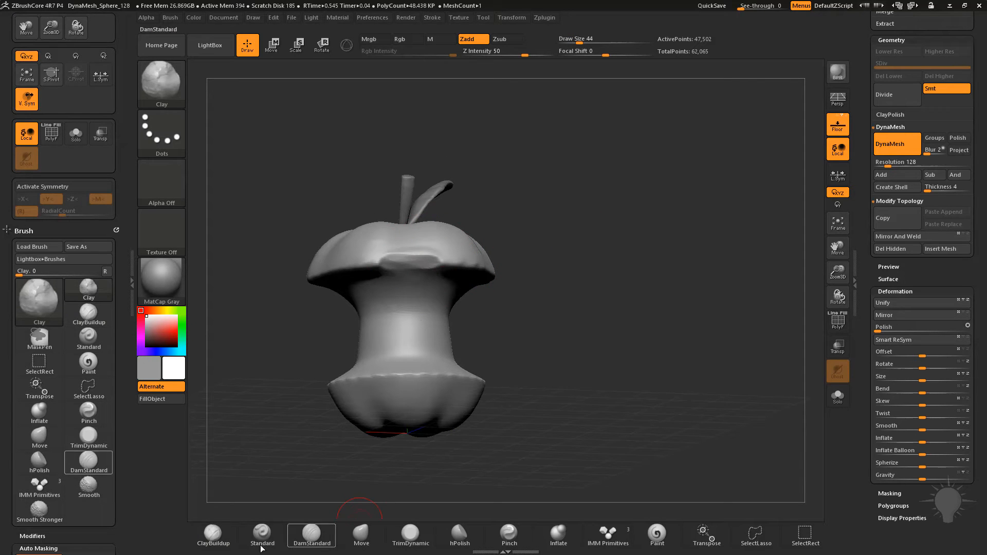
# Carve irregular bites into the apple's upper rim with the ClayBuildup brush at draw size 68
pyautogui.click(213, 536)
pyautogui.moveTo(260, 478); pyautogui.dragTo(213, 475)
pyautogui.press('s')
pyautogui.moveTo(434, 273); pyautogui.dragTo(438, 274)
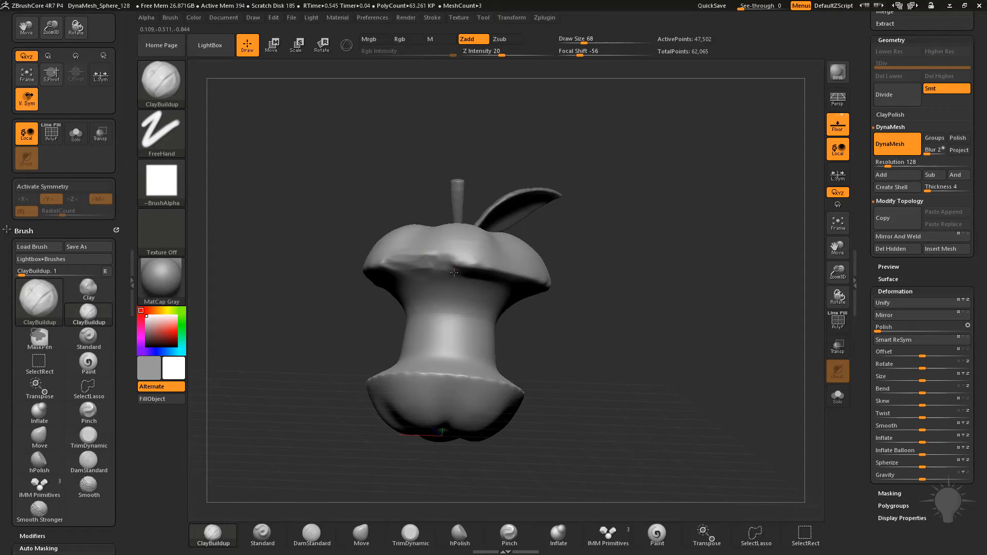
pyautogui.moveTo(590, 267); pyautogui.dragTo(499, 256)
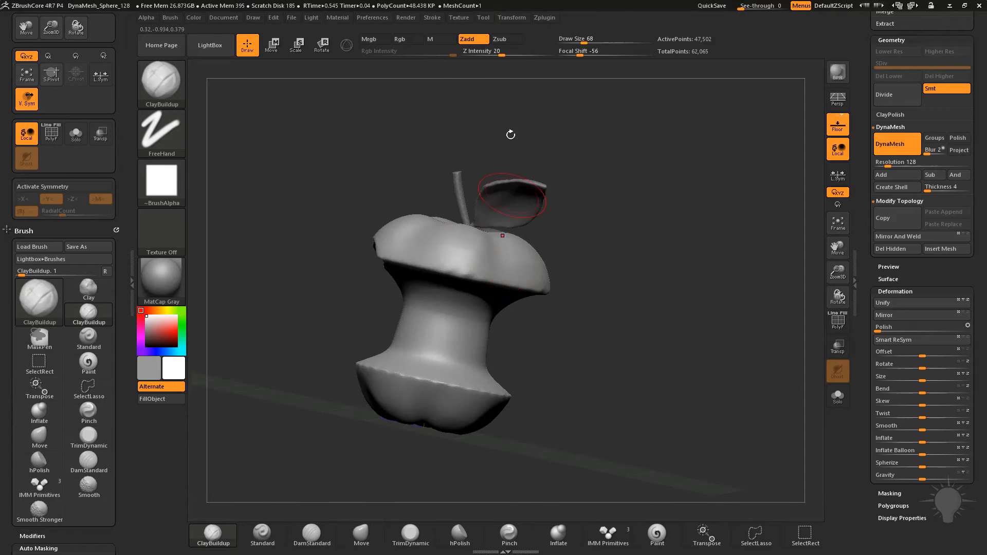
pyautogui.click(435, 18)
pyautogui.moveTo(650, 293)
pyautogui.mouseDown()
pyautogui.moveTo(369, 237)
pyautogui.moveTo(458, 254)
pyautogui.mouseUp()
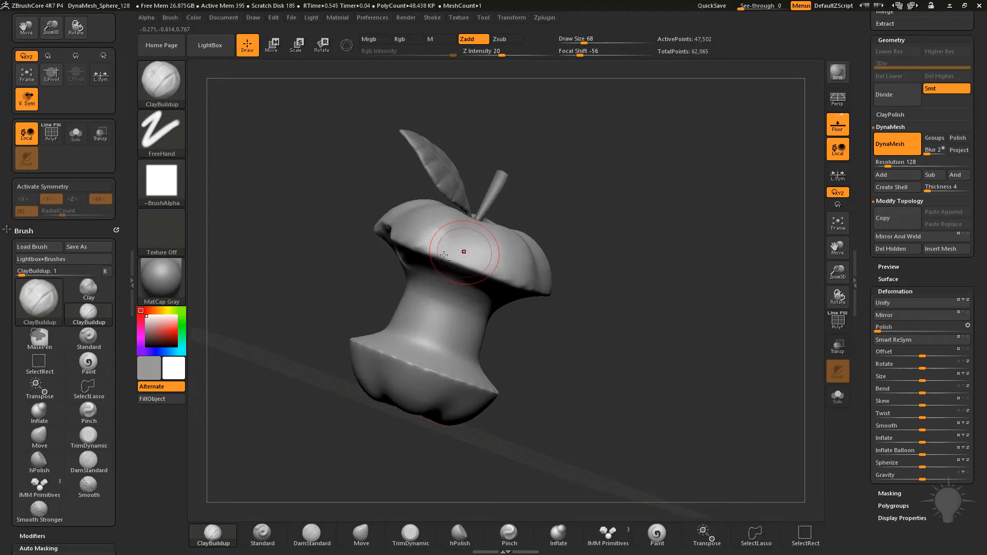
# Carve uneven bite marks into the lower rim of the apple core with ClayBuildup
pyautogui.moveTo(605, 270)
pyautogui.mouseDown()
pyautogui.moveTo(624, 282)
pyautogui.moveTo(575, 324)
pyautogui.moveTo(578, 364)
pyautogui.moveTo(589, 347)
pyautogui.moveTo(590, 304)
pyautogui.mouseUp()
pyautogui.moveTo(519, 383); pyautogui.dragTo(532, 362)
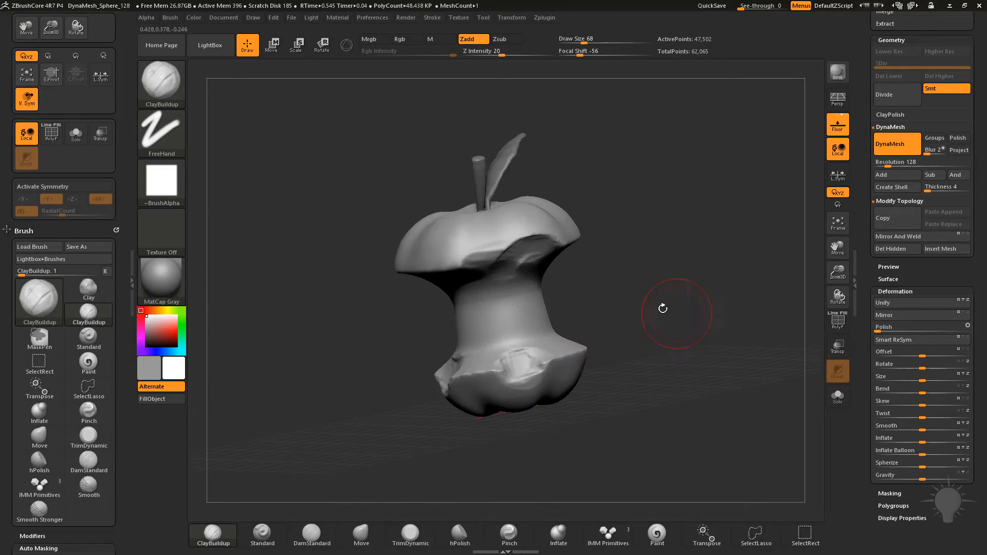
pyautogui.moveTo(683, 311); pyautogui.dragTo(592, 282)
pyautogui.moveTo(489, 335); pyautogui.dragTo(481, 344)
# Cut irregular diagonal gouges into the smooth waist of the apple core with ClayBuildup
pyautogui.moveTo(607, 334); pyautogui.dragTo(575, 308)
pyautogui.moveTo(463, 341); pyautogui.dragTo(404, 338)
pyautogui.moveTo(534, 313); pyautogui.dragTo(514, 290)
pyautogui.moveTo(498, 321); pyautogui.dragTo(457, 365)
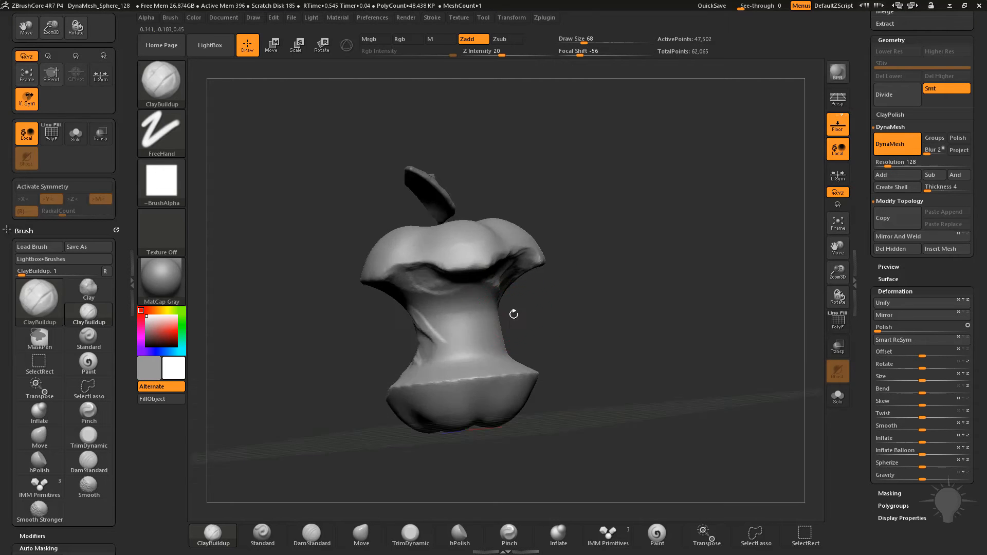
pyautogui.moveTo(466, 319); pyautogui.dragTo(422, 350)
pyautogui.moveTo(571, 309)
pyautogui.mouseDown()
pyautogui.moveTo(526, 298)
pyautogui.moveTo(547, 285)
pyautogui.mouseUp()
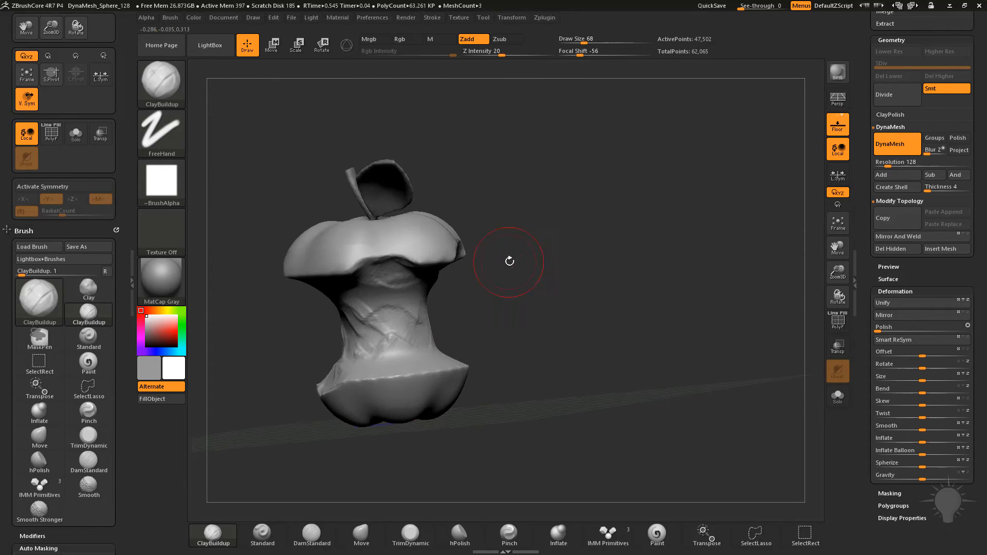
# Reduce the ClayBuildup draw size to 51 and roughen the bitten flesh beneath the upper rim
pyautogui.moveTo(161, 181)
pyautogui.moveTo(606, 227)
pyautogui.mouseDown()
pyautogui.moveTo(575, 313)
pyautogui.moveTo(597, 266)
pyautogui.moveTo(591, 247)
pyautogui.mouseUp()
pyautogui.press('s')
pyautogui.moveTo(403, 249); pyautogui.dragTo(377, 245)
pyautogui.moveTo(608, 248)
pyautogui.mouseDown()
pyautogui.moveTo(586, 229)
pyautogui.moveTo(540, 215)
pyautogui.mouseUp()
pyautogui.moveTo(518, 257)
pyautogui.mouseDown()
pyautogui.moveTo(393, 249)
pyautogui.moveTo(419, 232)
pyautogui.mouseUp()
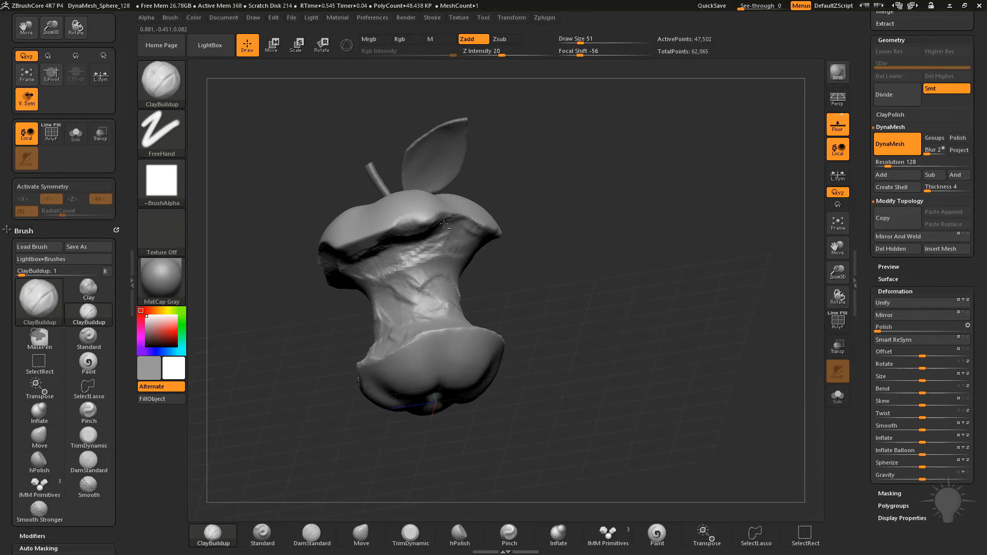
# Add bite texture to the flesh above the lower rim and break up that rim's edge around the core
pyautogui.moveTo(637, 260)
pyautogui.mouseDown()
pyautogui.moveTo(589, 239)
pyautogui.moveTo(525, 297)
pyautogui.moveTo(468, 308)
pyautogui.mouseUp()
pyautogui.moveTo(476, 190); pyautogui.dragTo(539, 278, button='right')
pyautogui.moveTo(494, 305); pyautogui.dragTo(505, 333)
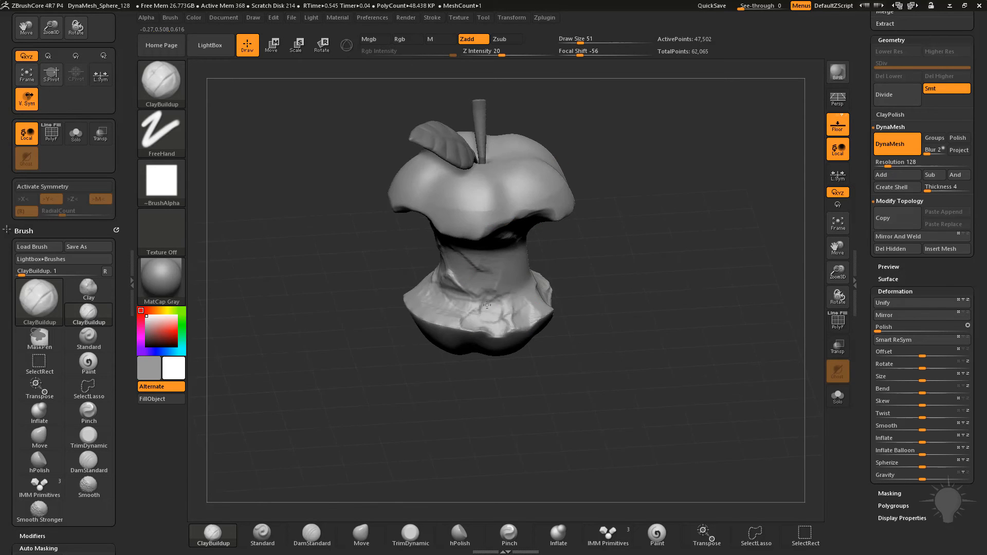
pyautogui.moveTo(450, 272); pyautogui.dragTo(578, 226, button='right')
pyautogui.moveTo(590, 256); pyautogui.dragTo(450, 280)
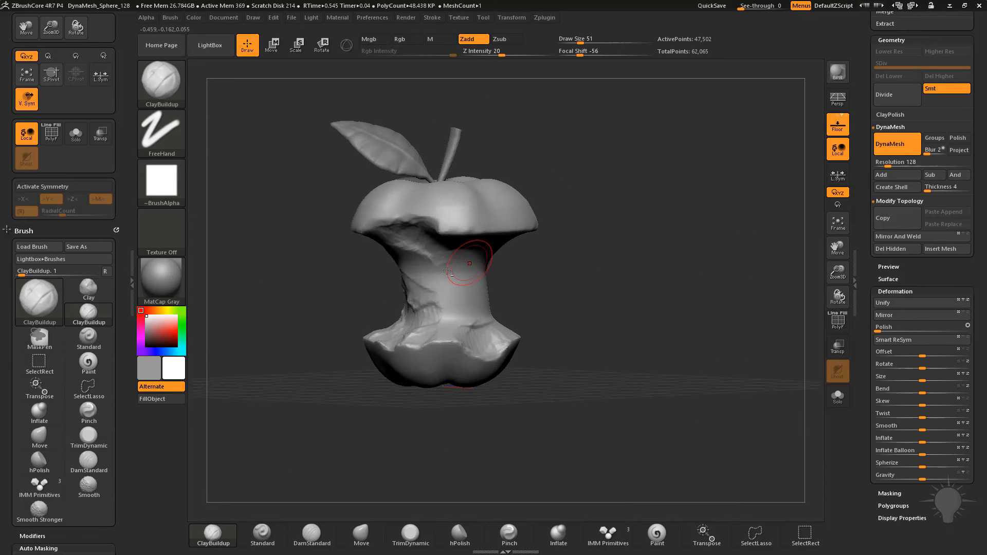
# Texture the remaining smooth areas around the core's waist with ClayBuildup, reducing the draw size to 44 for finer marks
pyautogui.moveTo(535, 268); pyautogui.dragTo(466, 298)
pyautogui.moveTo(573, 253); pyautogui.dragTo(456, 270)
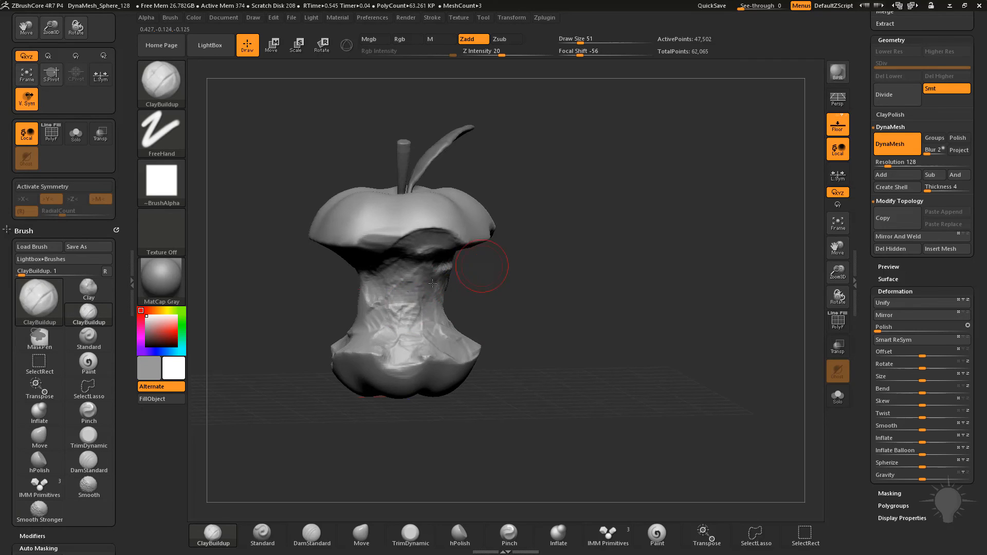
pyautogui.press('[')
pyautogui.moveTo(309, 280)
pyautogui.mouseDown()
pyautogui.moveTo(547, 293)
pyautogui.moveTo(555, 268)
pyautogui.moveTo(410, 260)
pyautogui.moveTo(586, 267)
pyautogui.moveTo(477, 276)
pyautogui.mouseUp()
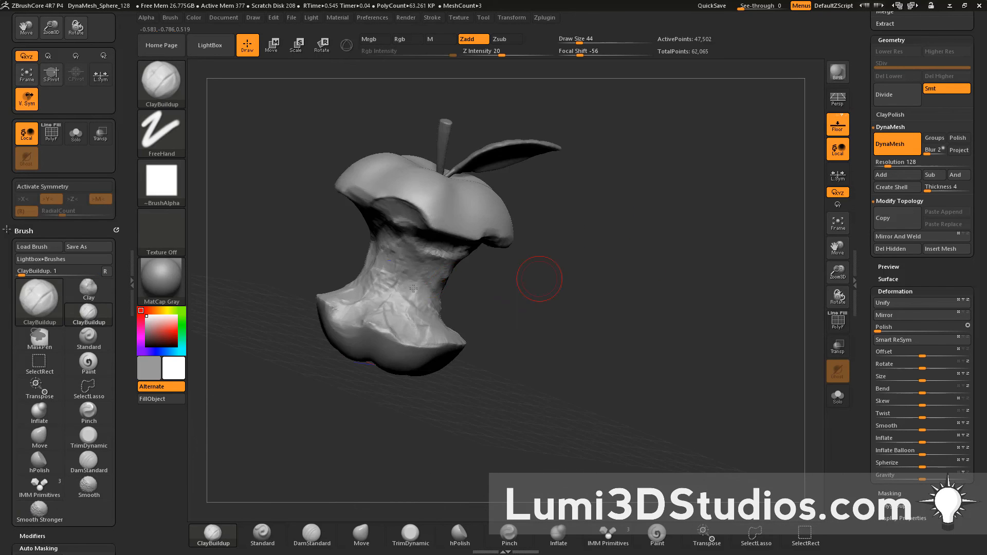